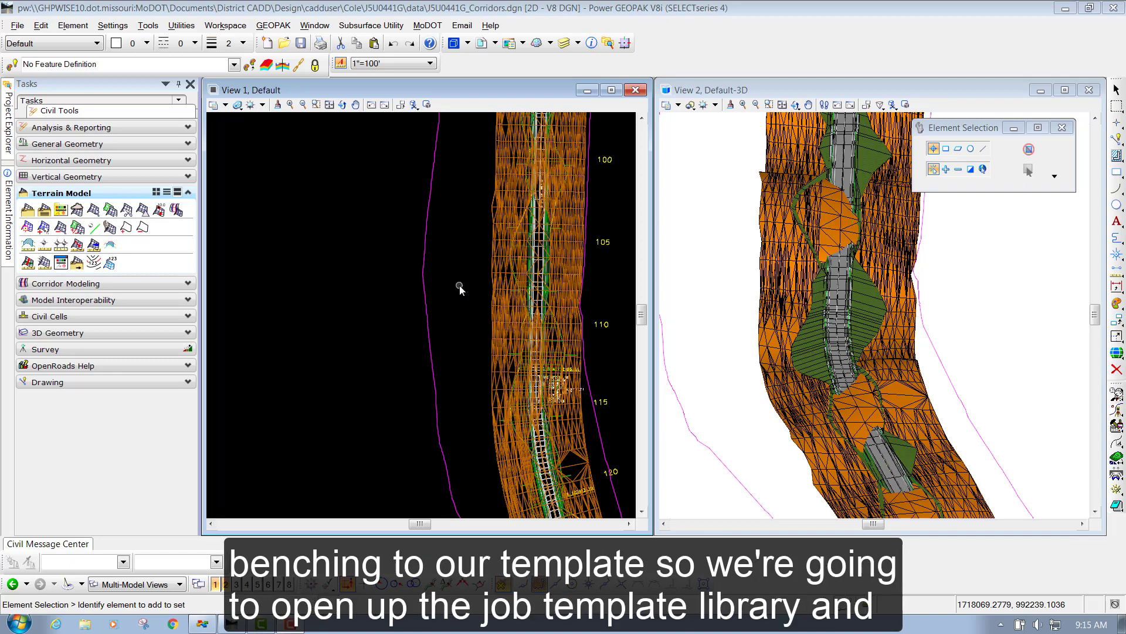
# Start the Create Template tool from the corridor modeling tools and bring up the dialog for opening another template library.
pyautogui.click(96, 284)
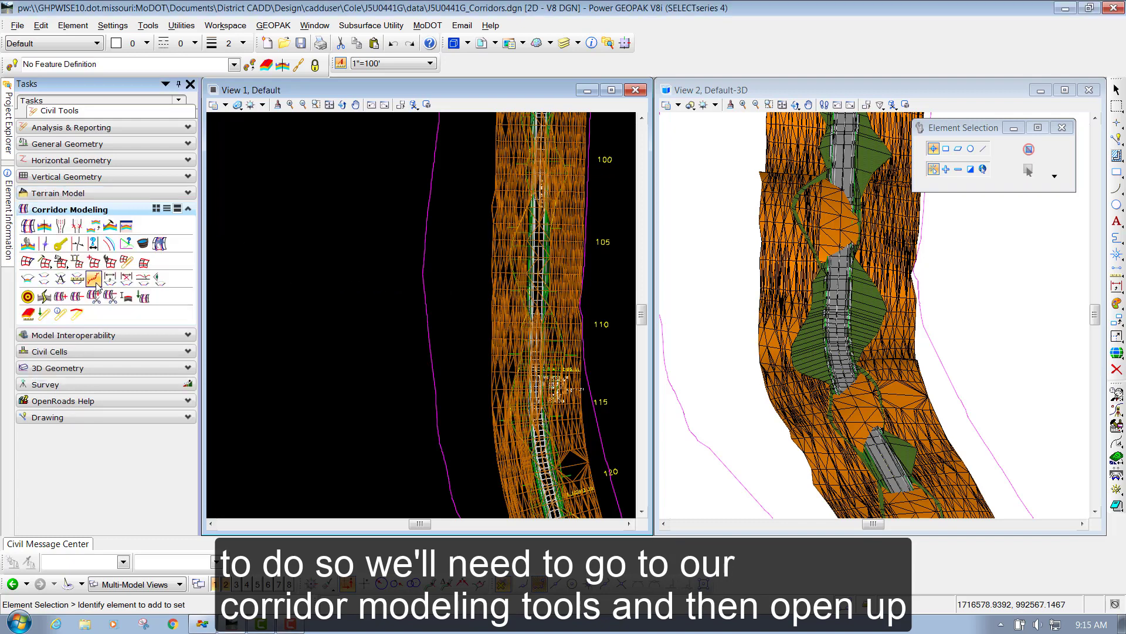
pyautogui.click(110, 228)
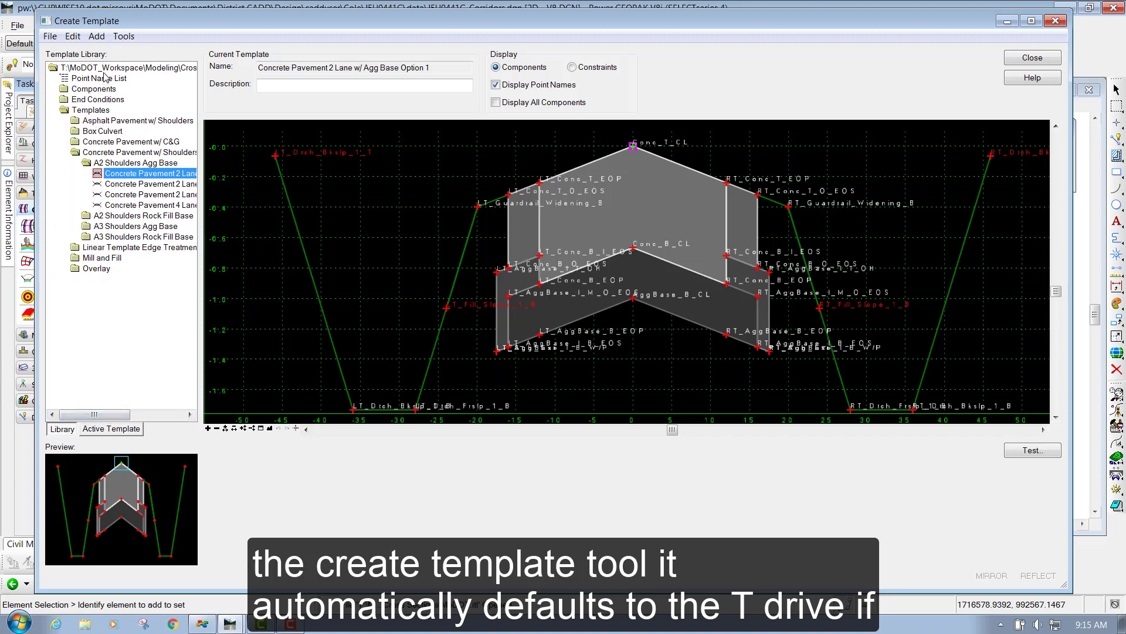
pyautogui.click(52, 36)
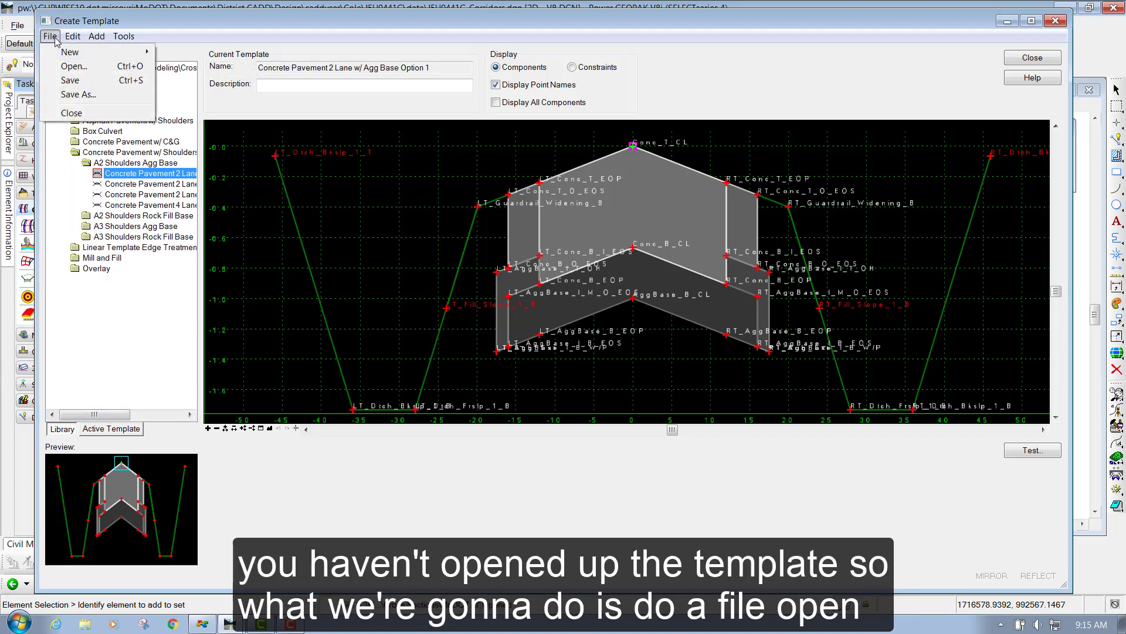
pyautogui.click(67, 66)
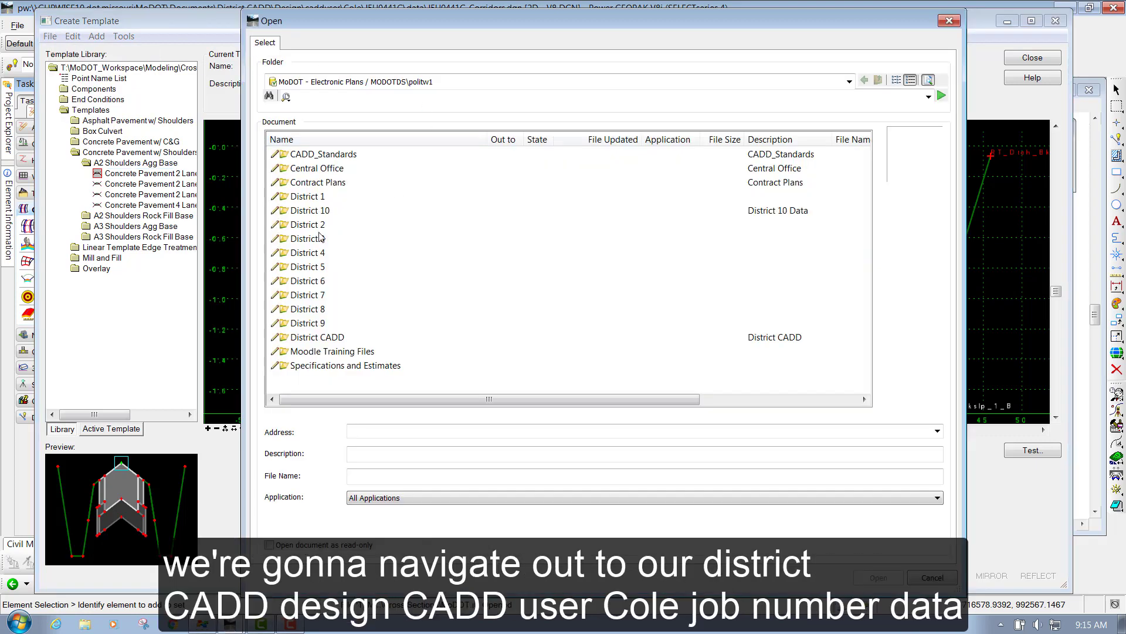
# Open the template library J5U0441G.itl from District CADD\Design\cadduser\Cole\J5U0441G\data.
pyautogui.doubleClick(304, 338)
pyautogui.doubleClick(312, 182)
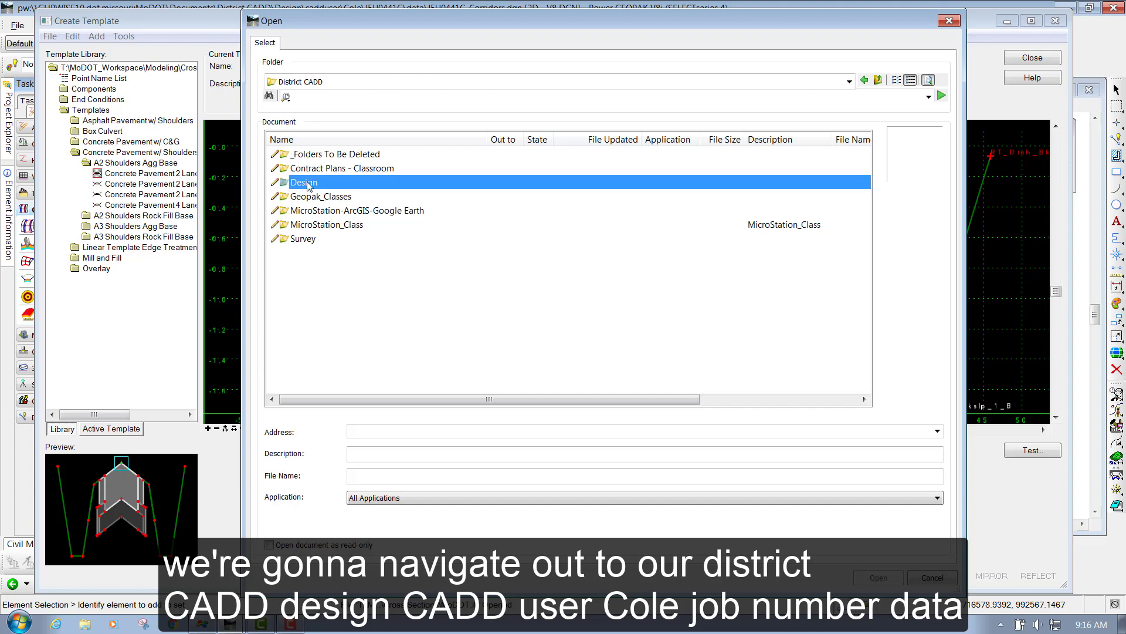
pyautogui.doubleClick(309, 154)
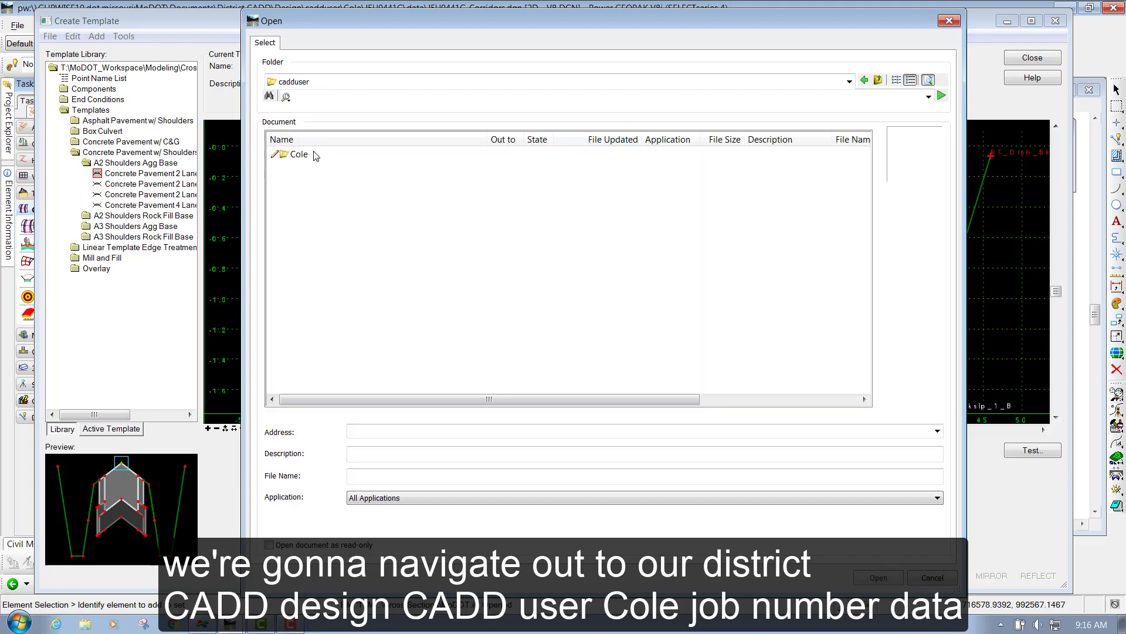
pyautogui.doubleClick(302, 154)
pyautogui.doubleClick(320, 156)
pyautogui.doubleClick(302, 155)
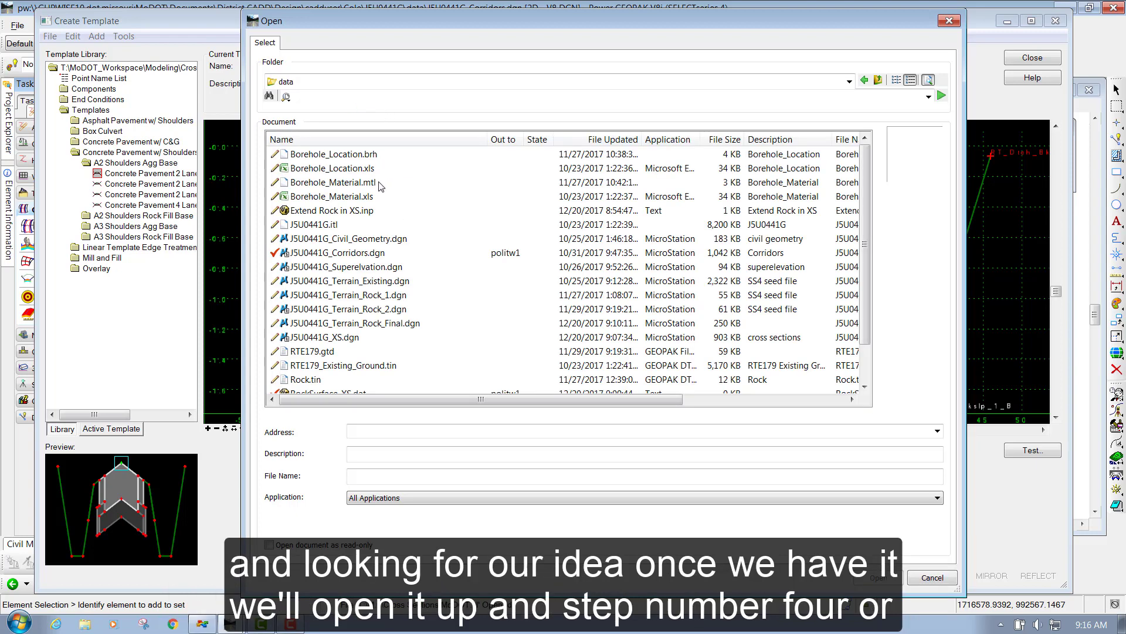
pyautogui.scroll(-1, 382, 268)
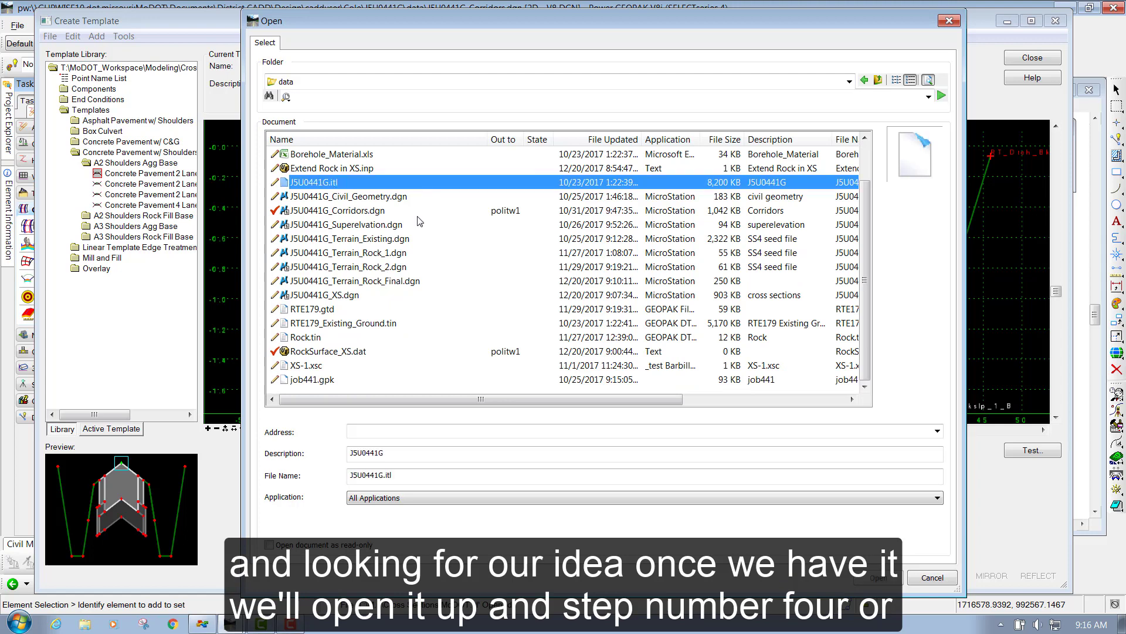
pyautogui.click(338, 187)
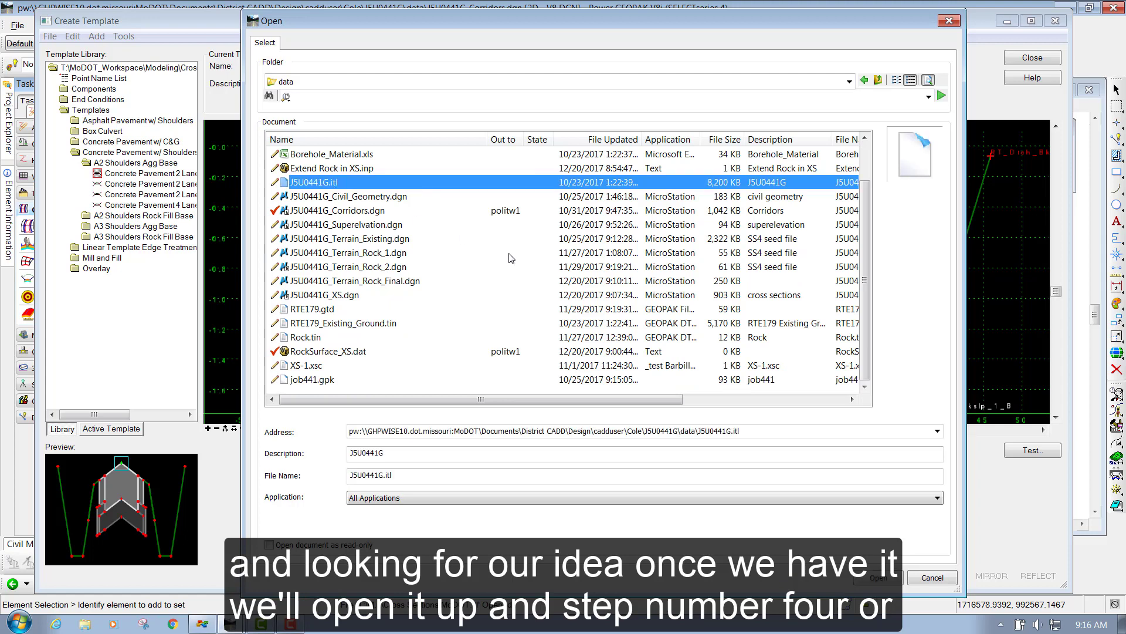
pyautogui.click(871, 580)
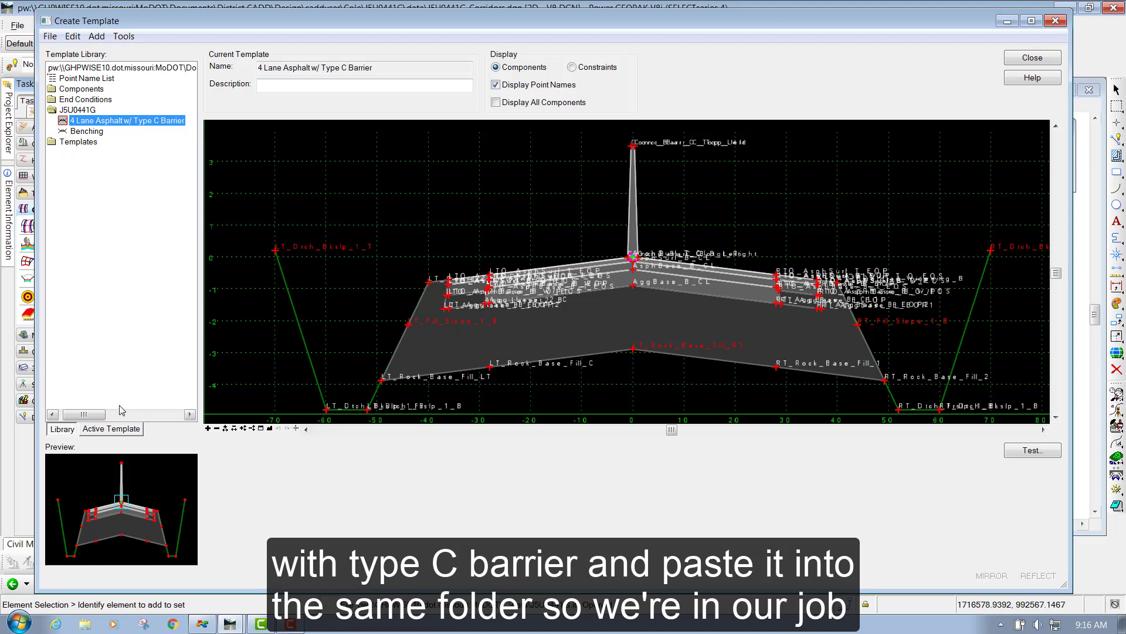
# Copy the 4 Lane Asphalt w/ Type C Barrier template and paste it into the same J5U0441G folder.
pyautogui.click(56, 415)
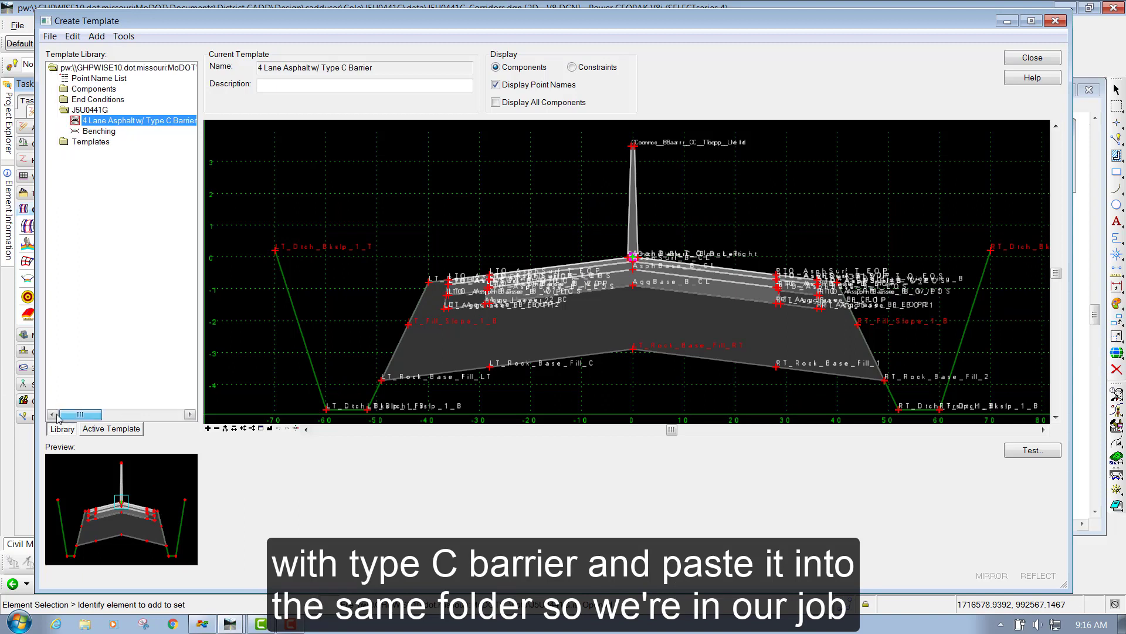
pyautogui.click(119, 122)
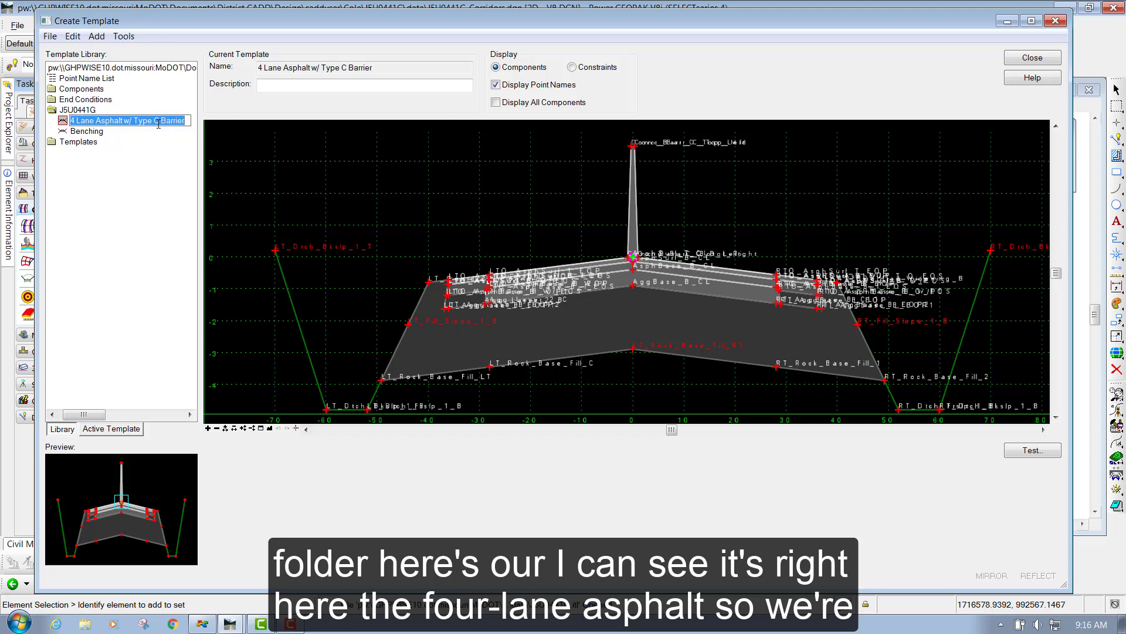
pyautogui.click(70, 124)
pyautogui.rightClick(98, 124)
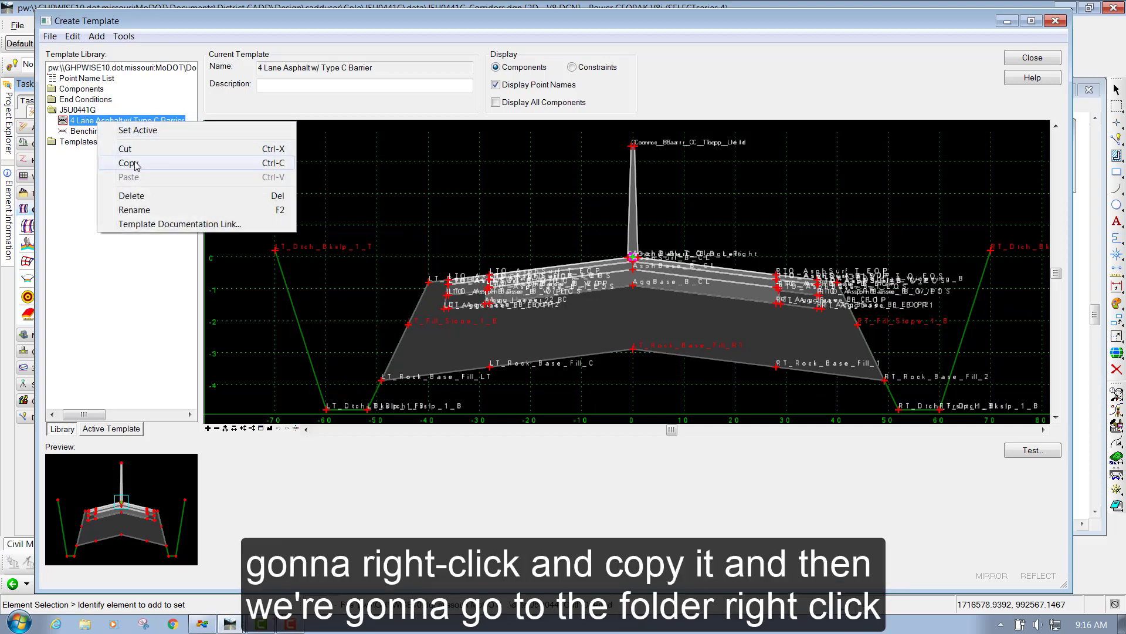
pyautogui.click(139, 164)
pyautogui.click(79, 110)
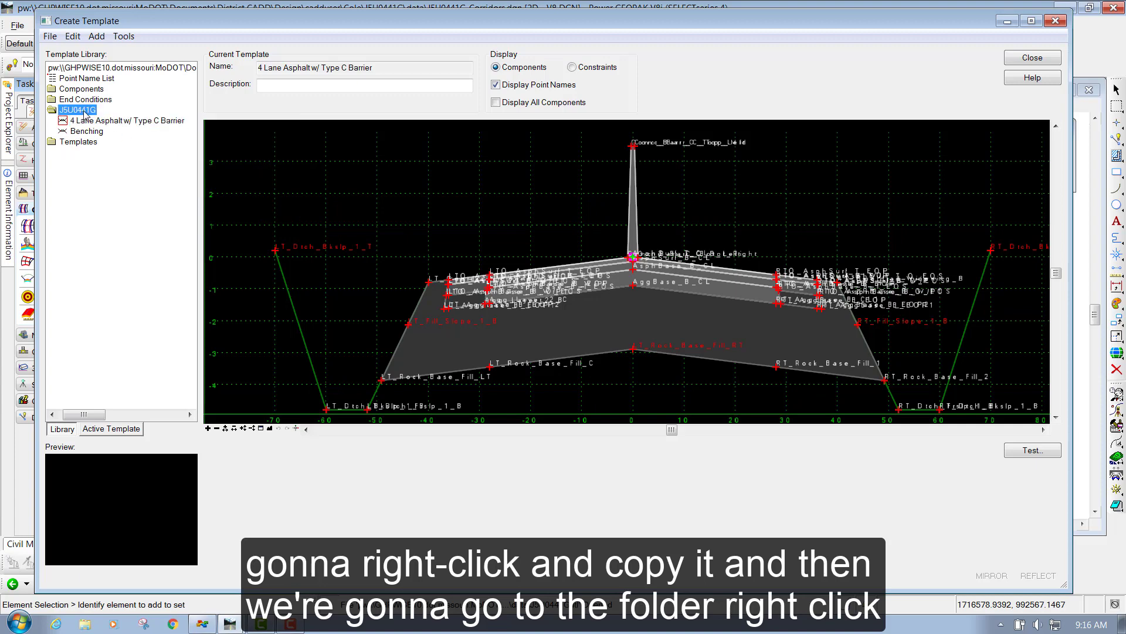
pyautogui.rightClick(80, 111)
pyautogui.click(114, 167)
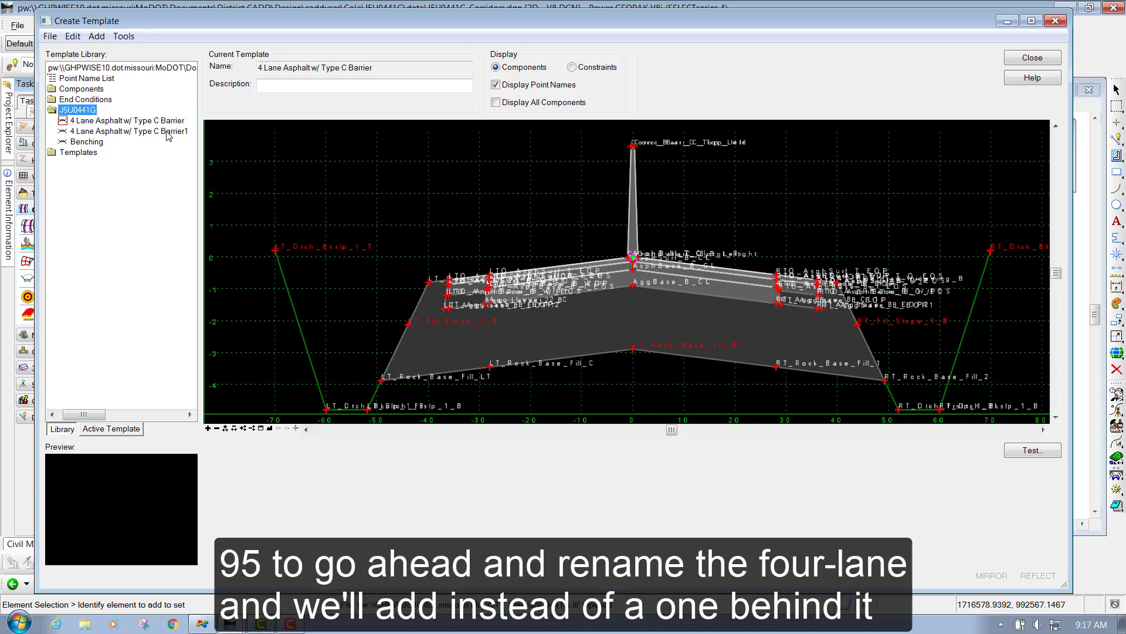
# Rename the pasted template copy as 4 Lane Asphalt w/ Type C Barrier Benching.
pyautogui.click(133, 132)
pyautogui.rightClick(135, 133)
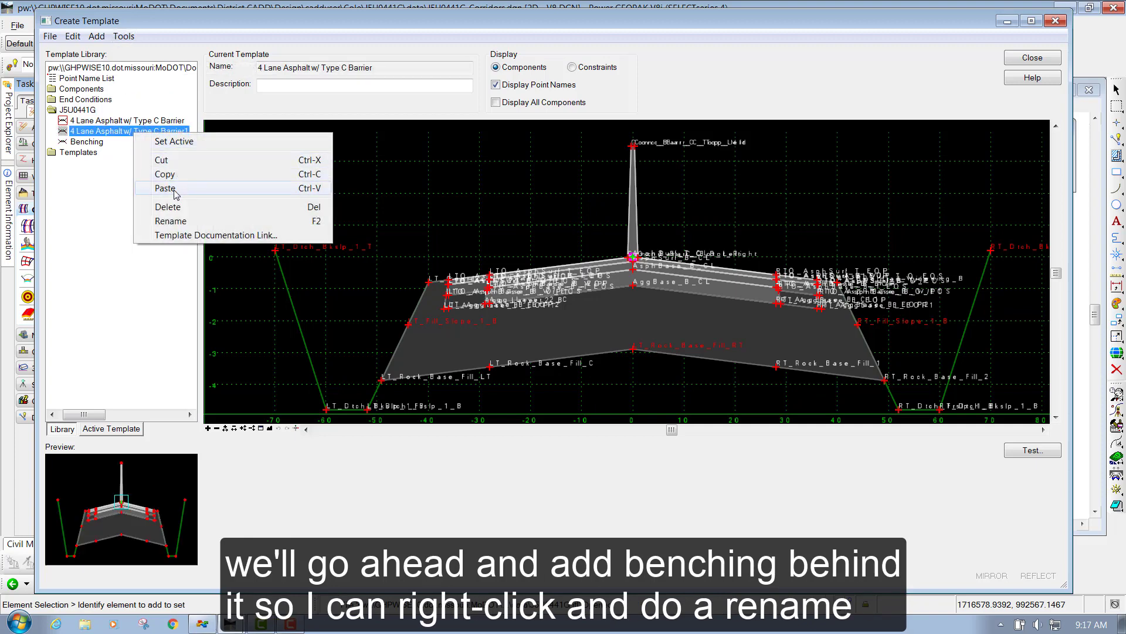
pyautogui.click(170, 221)
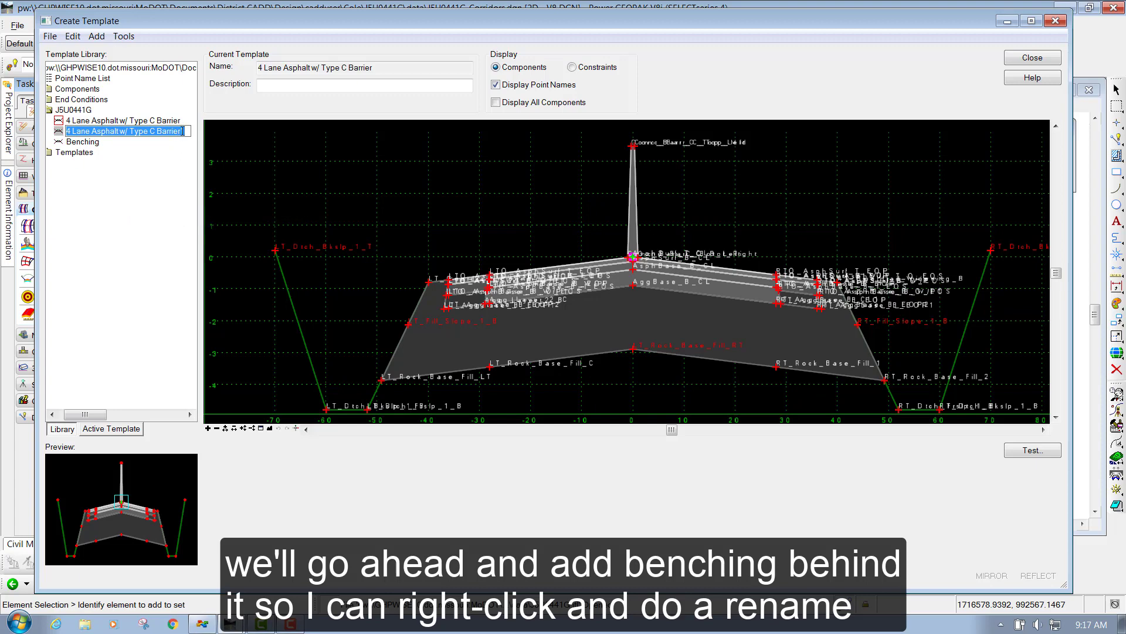
pyautogui.moveTo(185, 131); pyautogui.dragTo(182, 131)
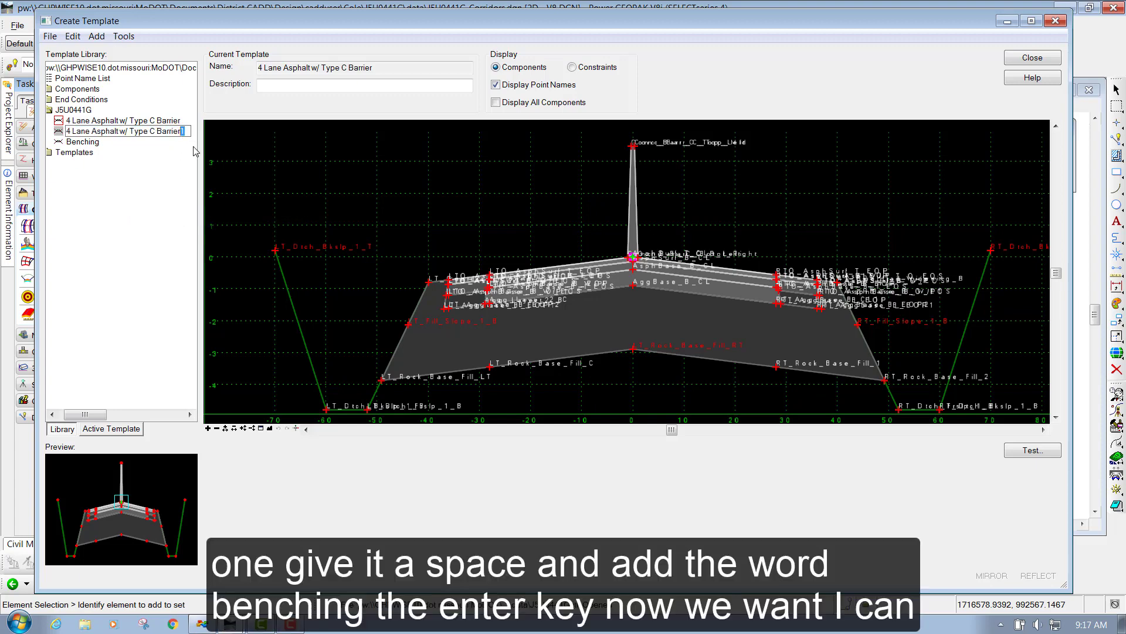
pyautogui.write('Benc')
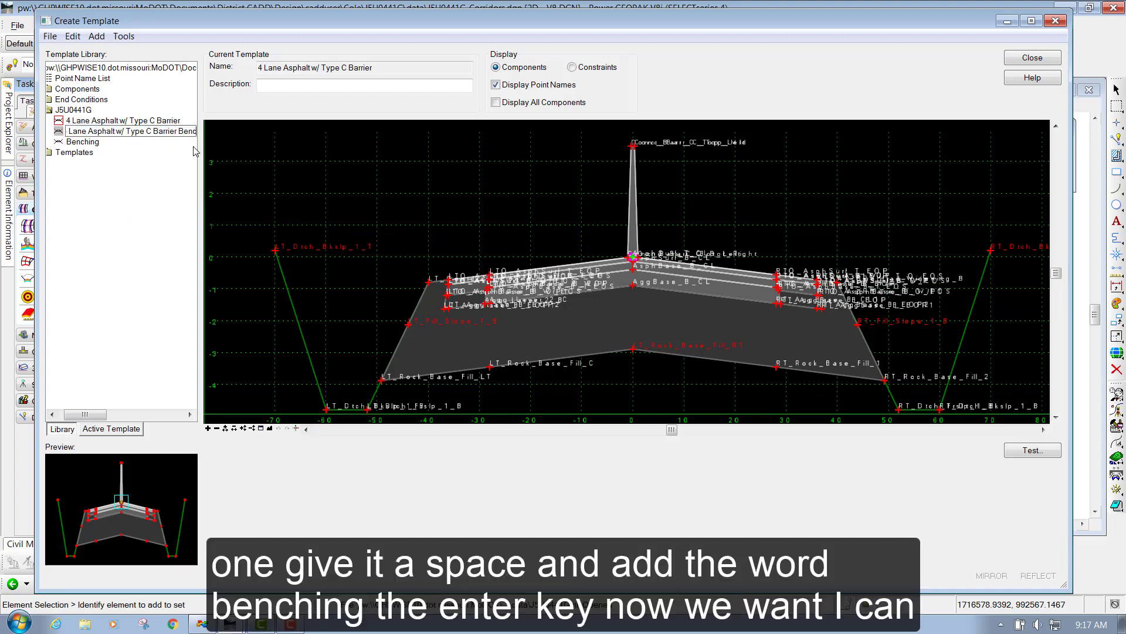
pyautogui.write('hing')
pyautogui.press('Return')
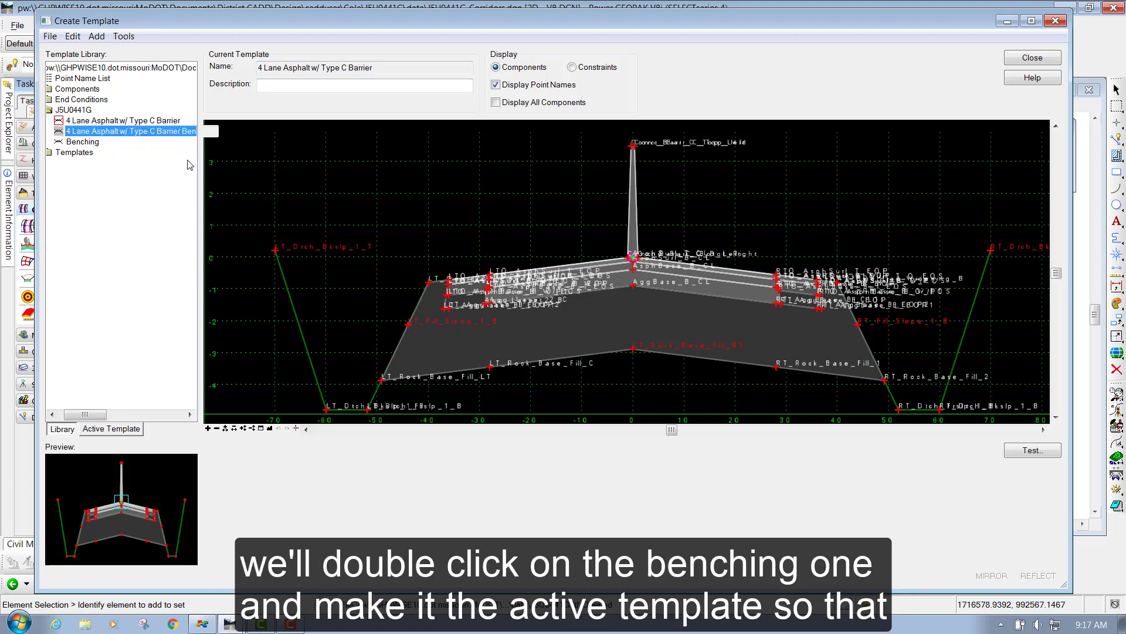
# Make the 4 Lane Asphalt w/ Type C Barrier Benching template active for editing.
pyautogui.doubleClick(125, 132)
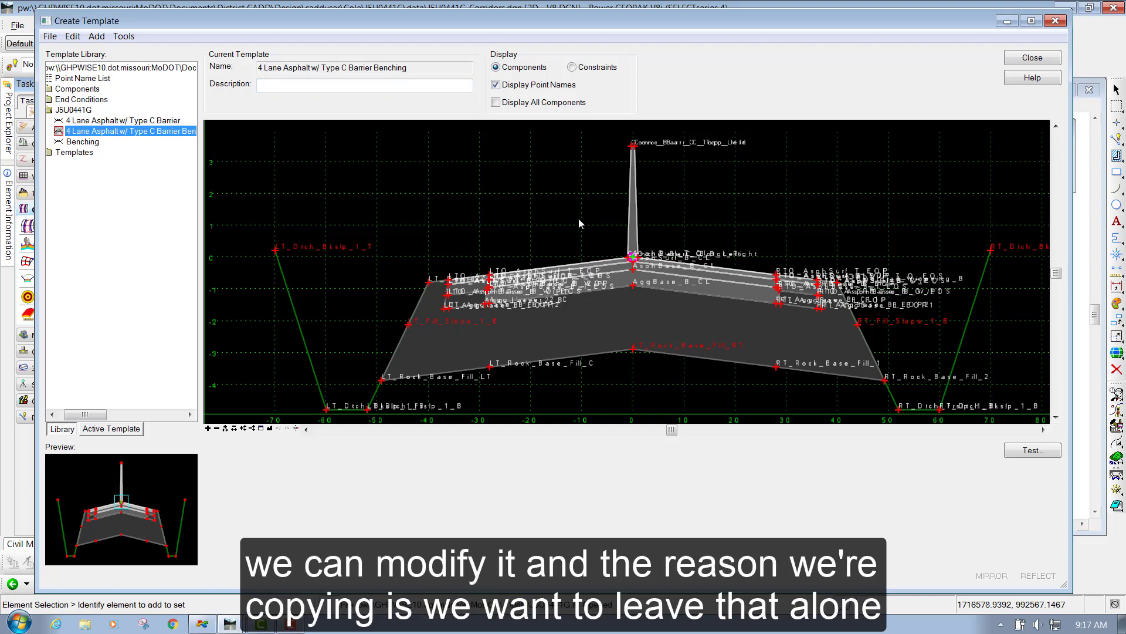
pyautogui.scroll(-1, 579, 217)
pyautogui.scroll(1, 581, 219)
pyautogui.scroll(-1, 354, 191)
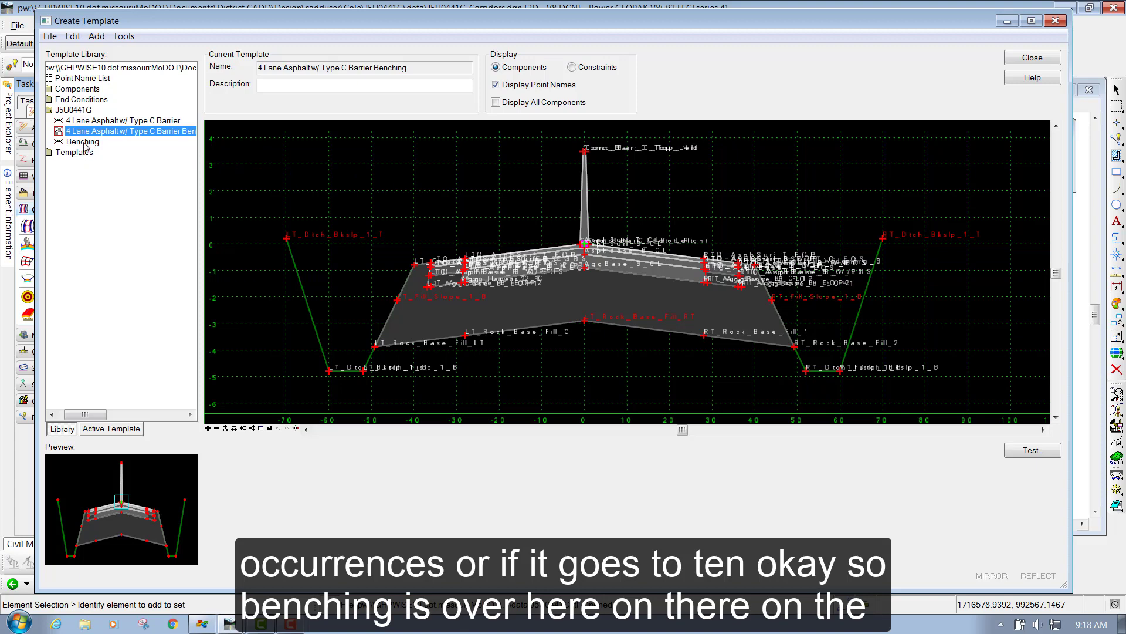
# View the Benching template as the active one, and switch back to 4 Lane Asphalt w/ Type C Barrier Benching.
pyautogui.click(52, 414)
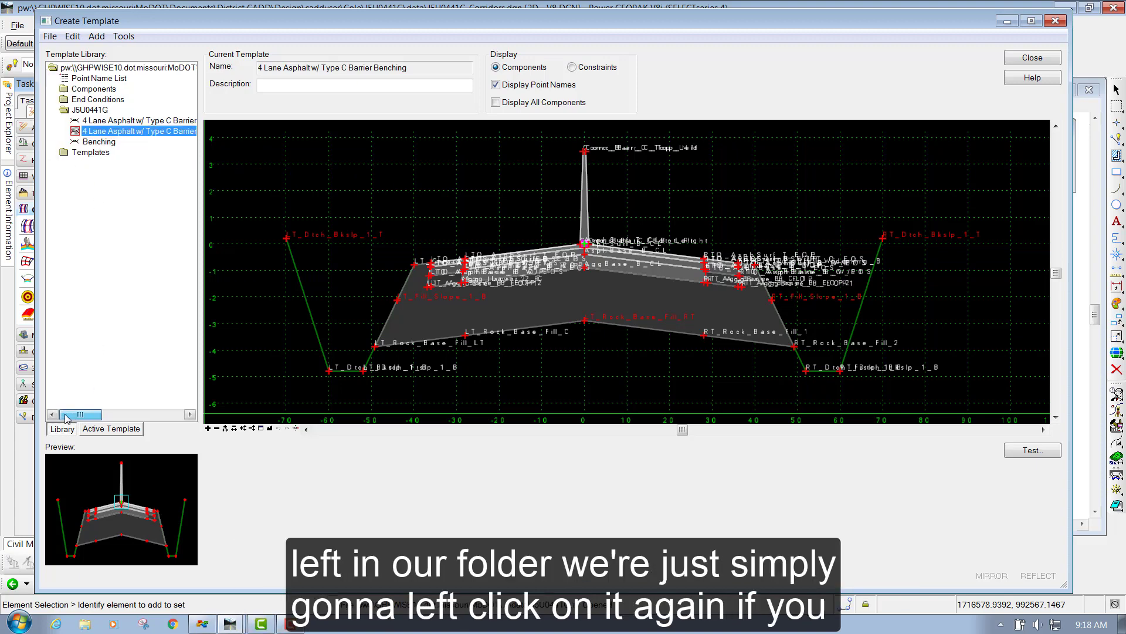
pyautogui.click(99, 142)
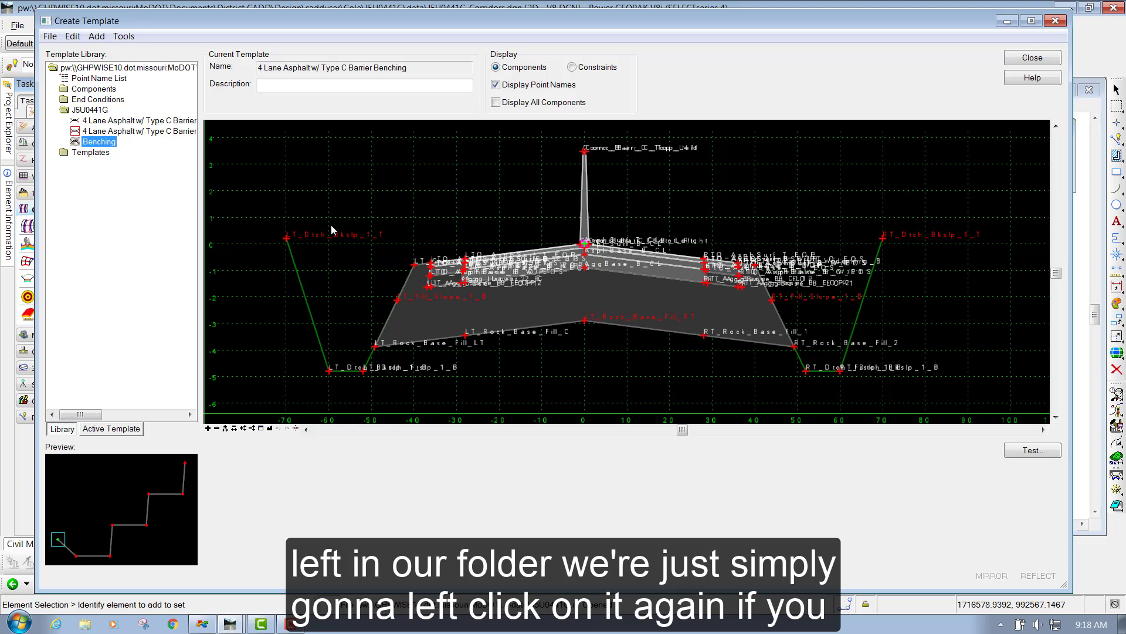
pyautogui.doubleClick(107, 143)
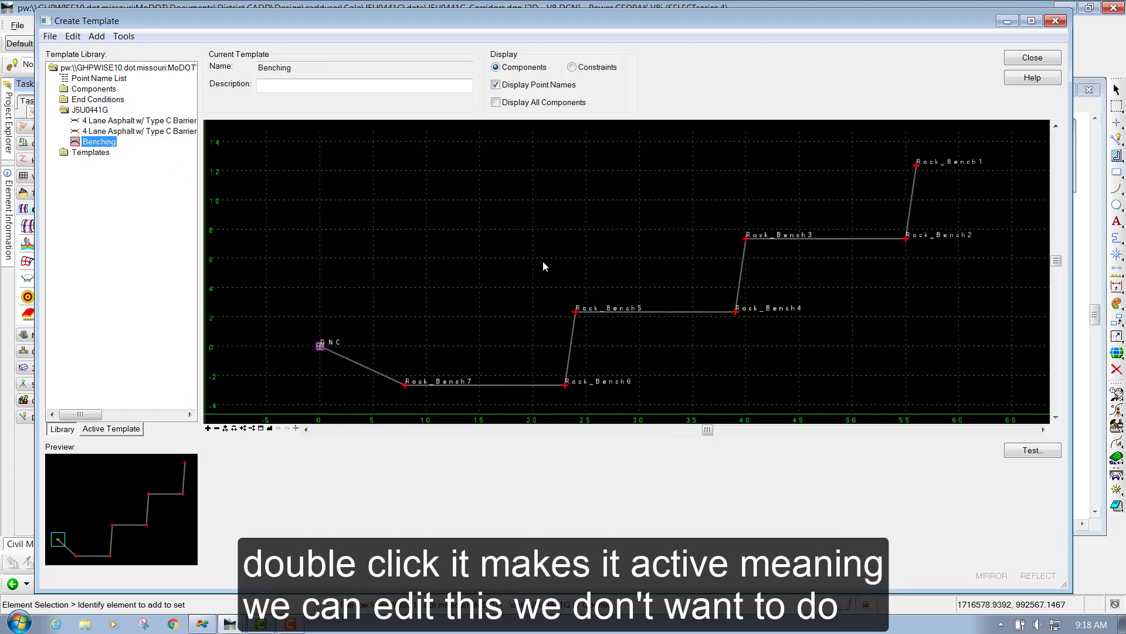
pyautogui.doubleClick(134, 134)
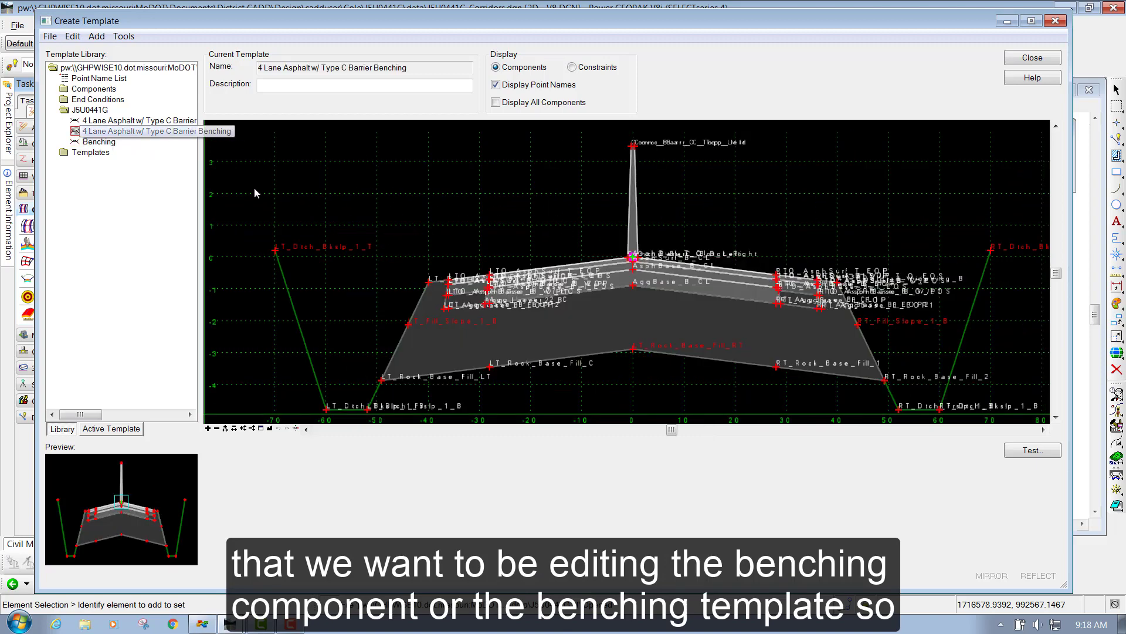
# Bring the Benching template into the active four-lane template with the Mirror option on.
pyautogui.click(109, 144)
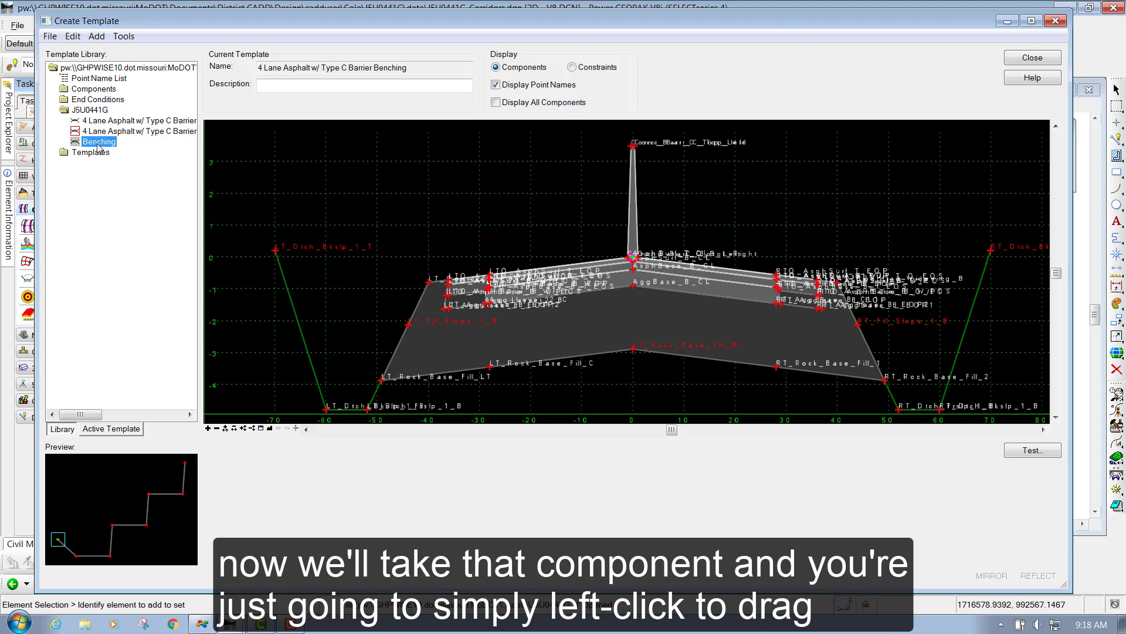
pyautogui.moveTo(98, 147); pyautogui.dragTo(392, 233)
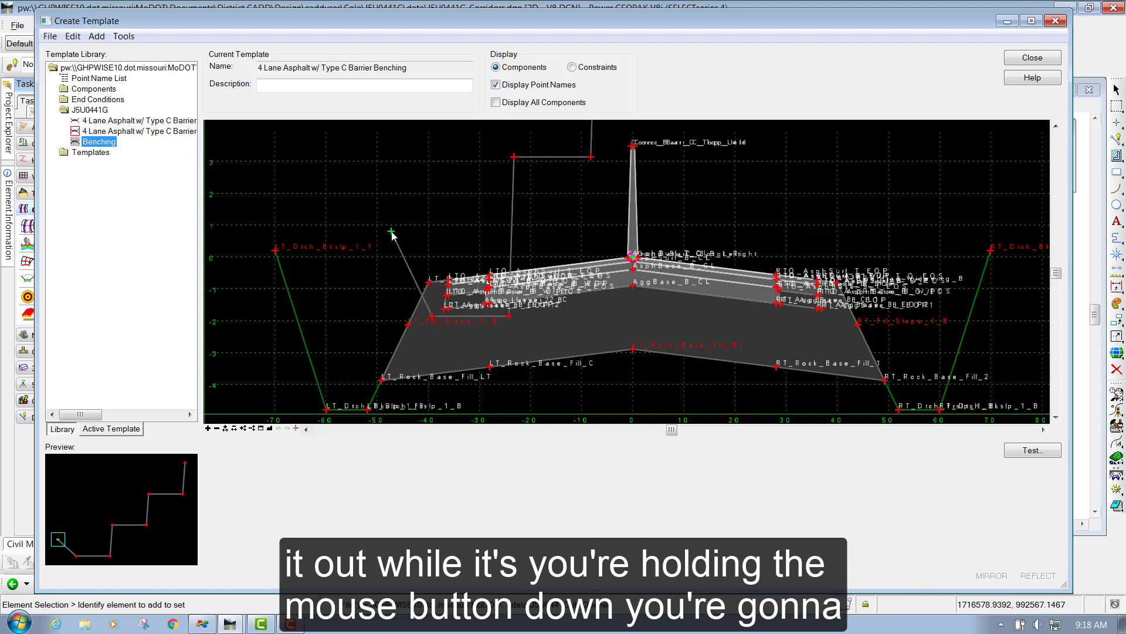
pyautogui.rightClick(391, 234)
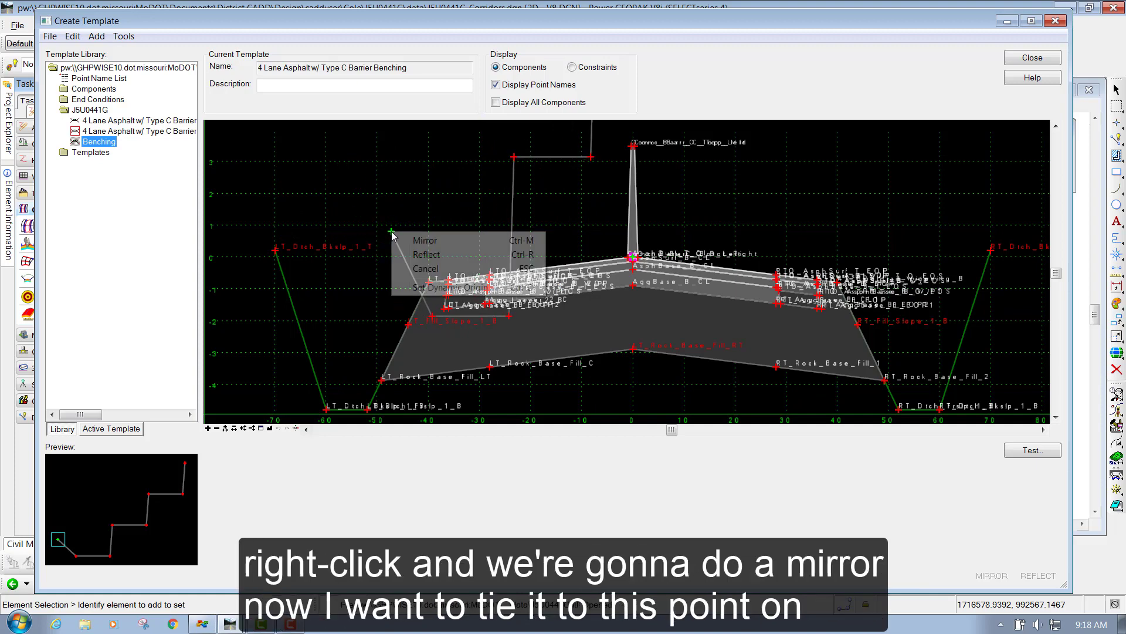
pyautogui.click(424, 240)
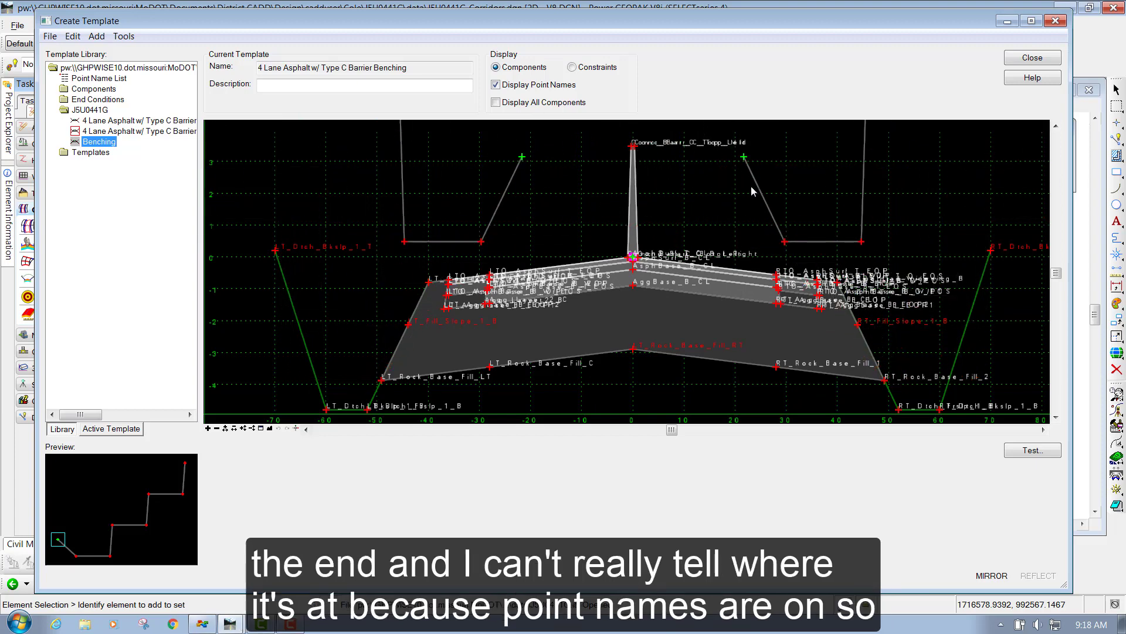
# Attach the mirrored benching at the RT_Guardrail_Widening_B point and turn off the display of point names.
pyautogui.click(495, 85)
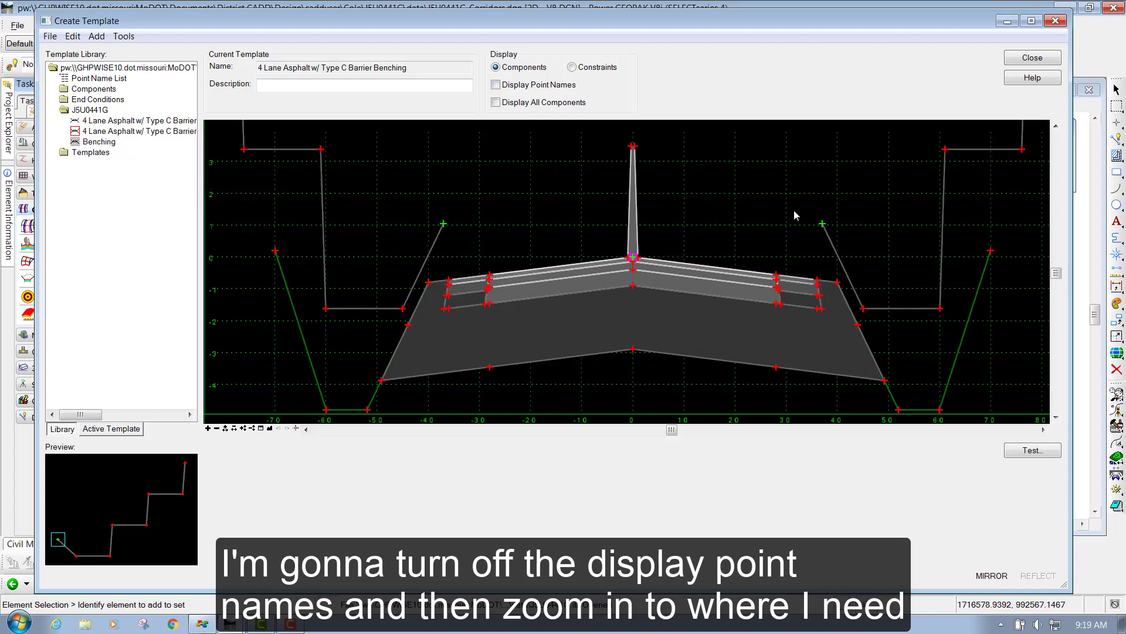
pyautogui.scroll(-1, 742, 194)
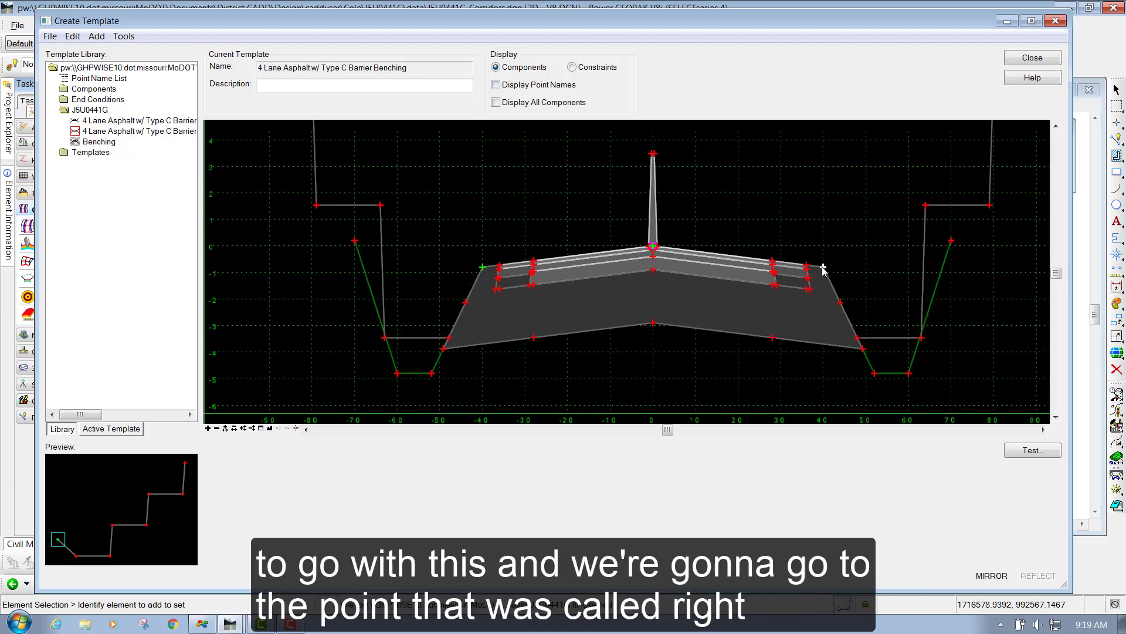
pyautogui.scroll(4, 824, 268)
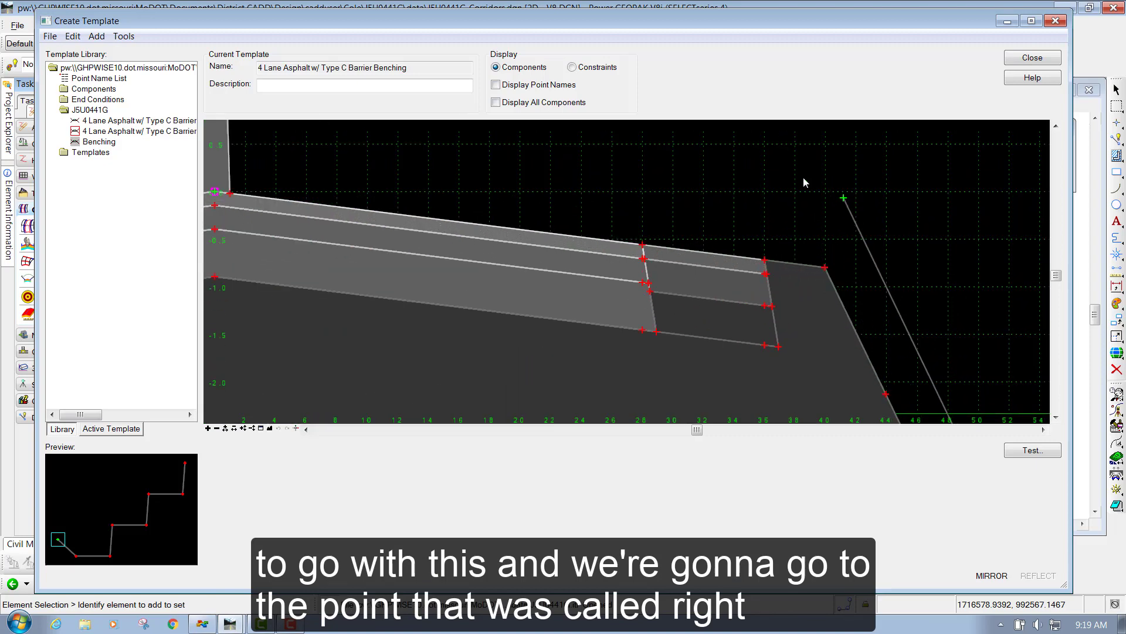
pyautogui.click(498, 85)
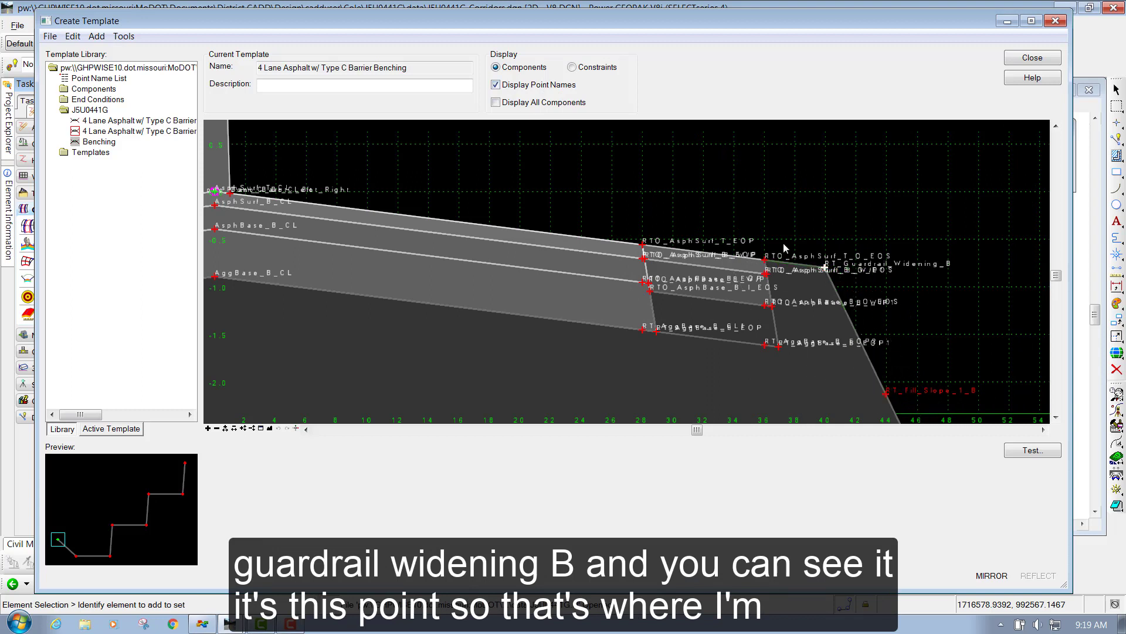
pyautogui.click(496, 85)
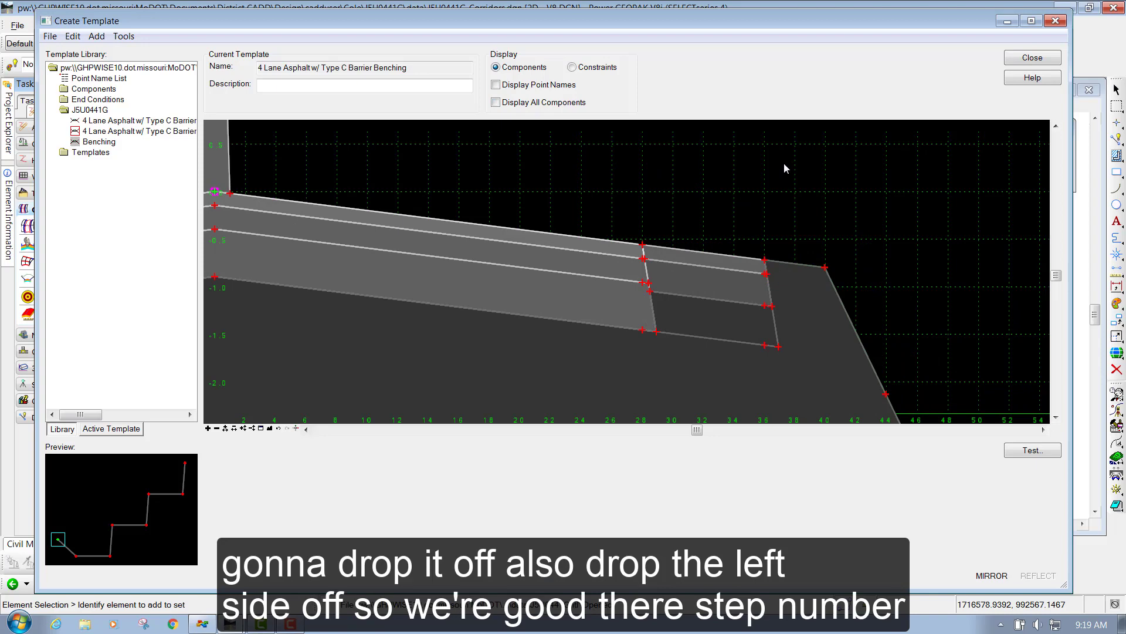
# Attach the Ditch Back Slope 1 (4:1) end condition from the Ditches folder to the top end of the benching on both sides.
pyautogui.scroll(-7, 787, 166)
pyautogui.scroll(-2, 437, 205)
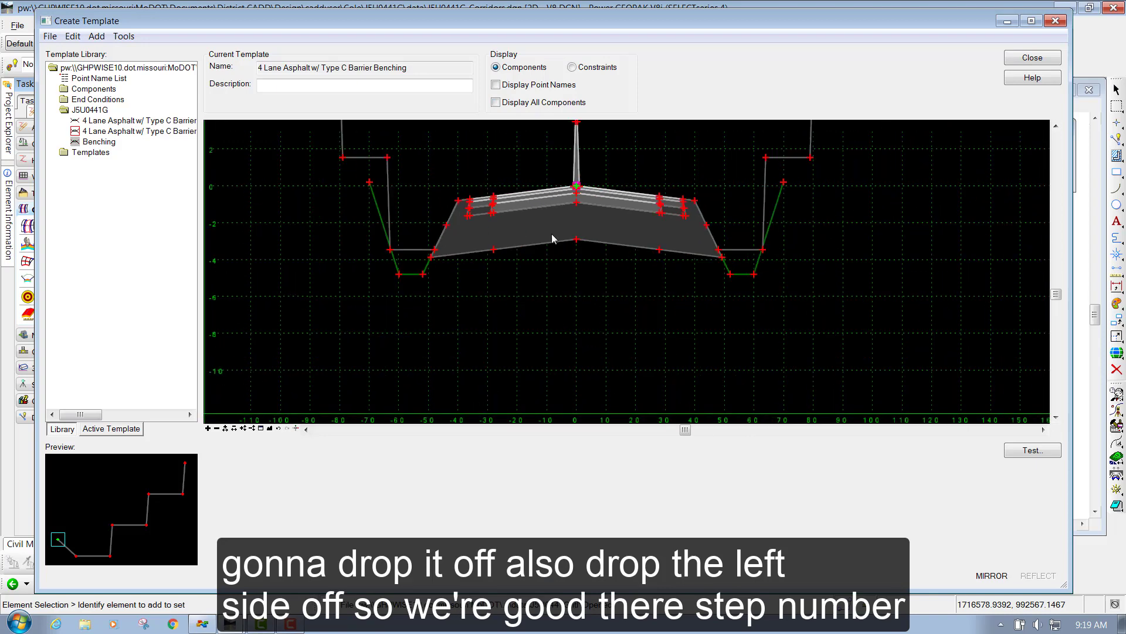
pyautogui.scroll(-1, 552, 233)
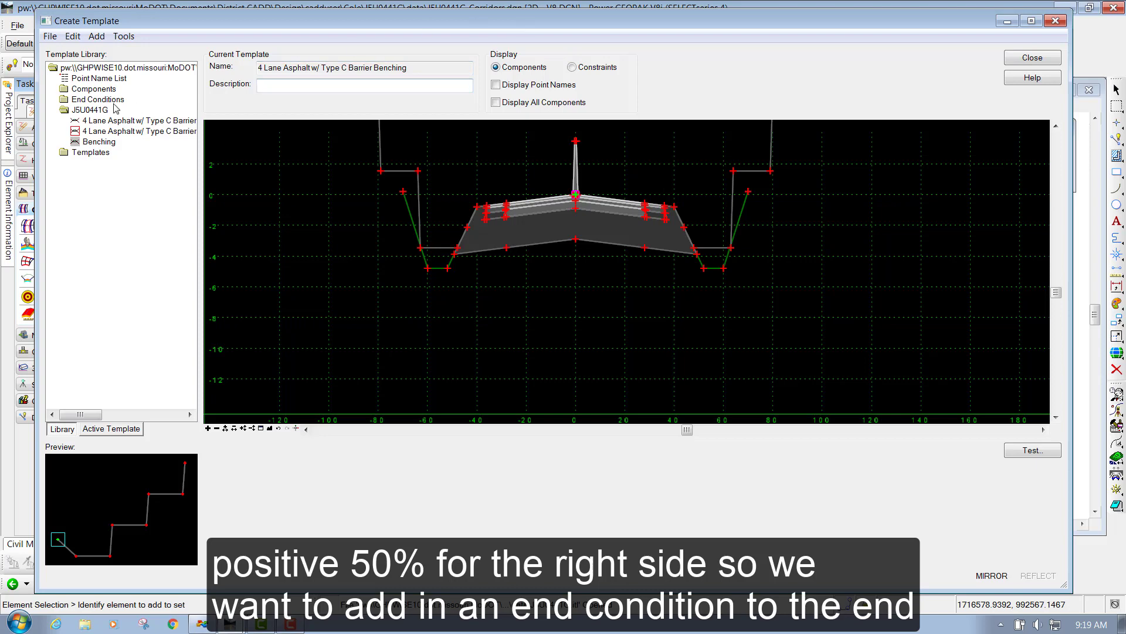
pyautogui.scroll(-2, 466, 301)
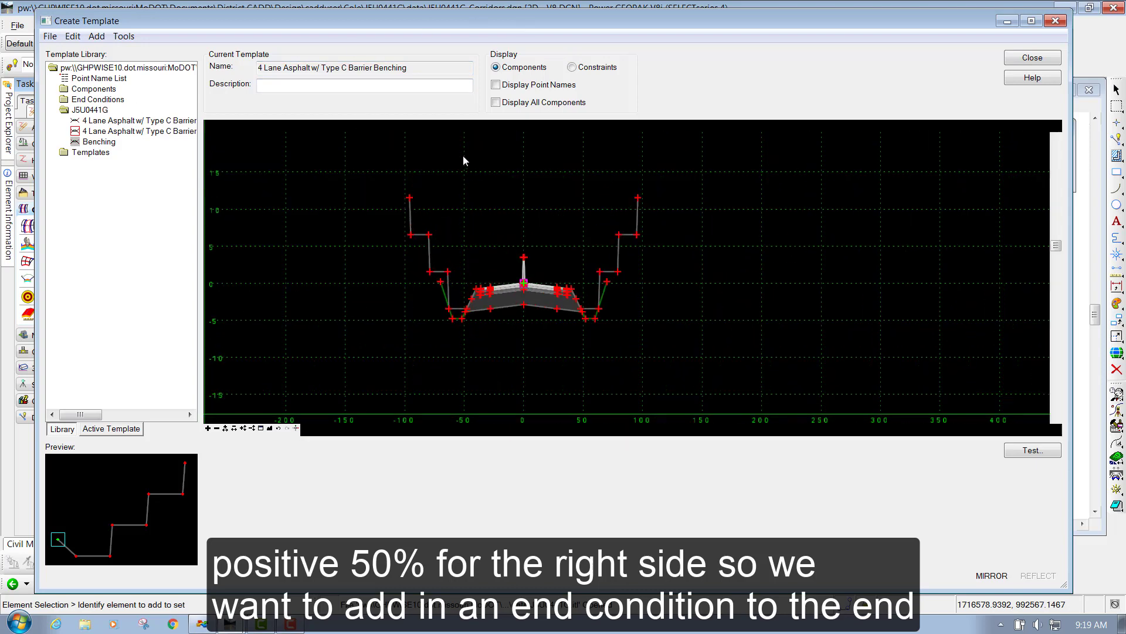
pyautogui.scroll(1, 422, 188)
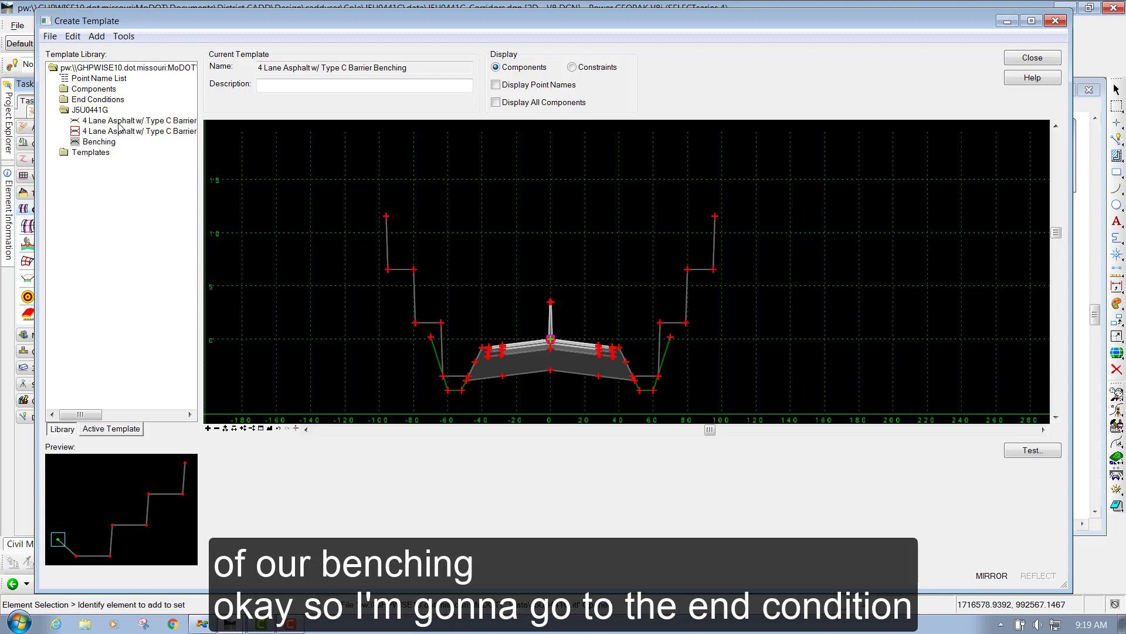
pyautogui.doubleClick(90, 100)
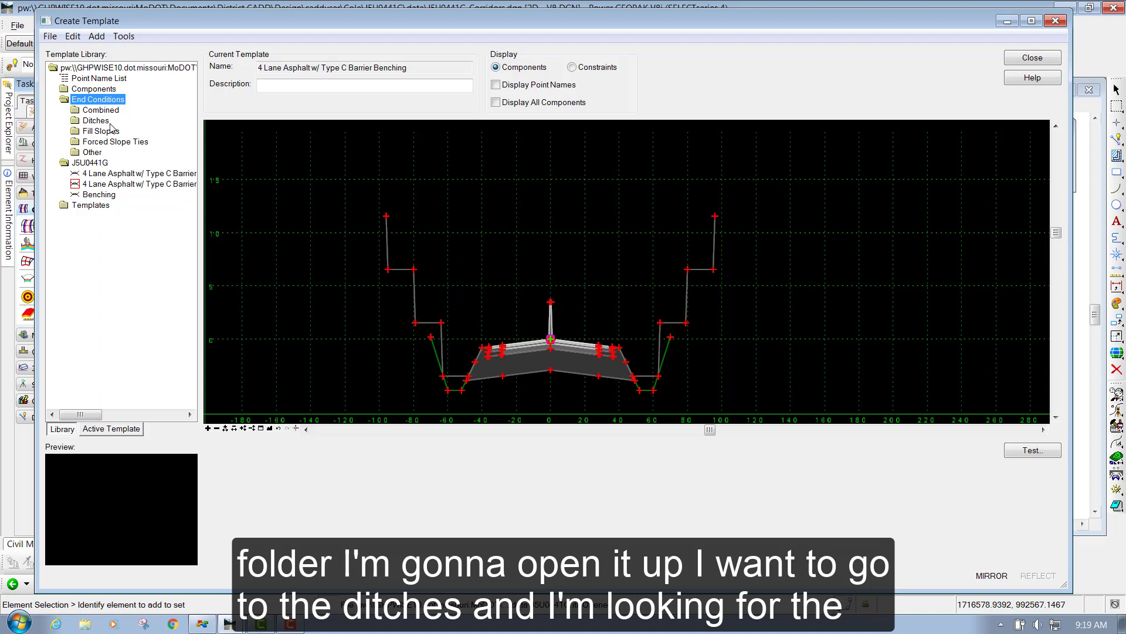
pyautogui.doubleClick(105, 122)
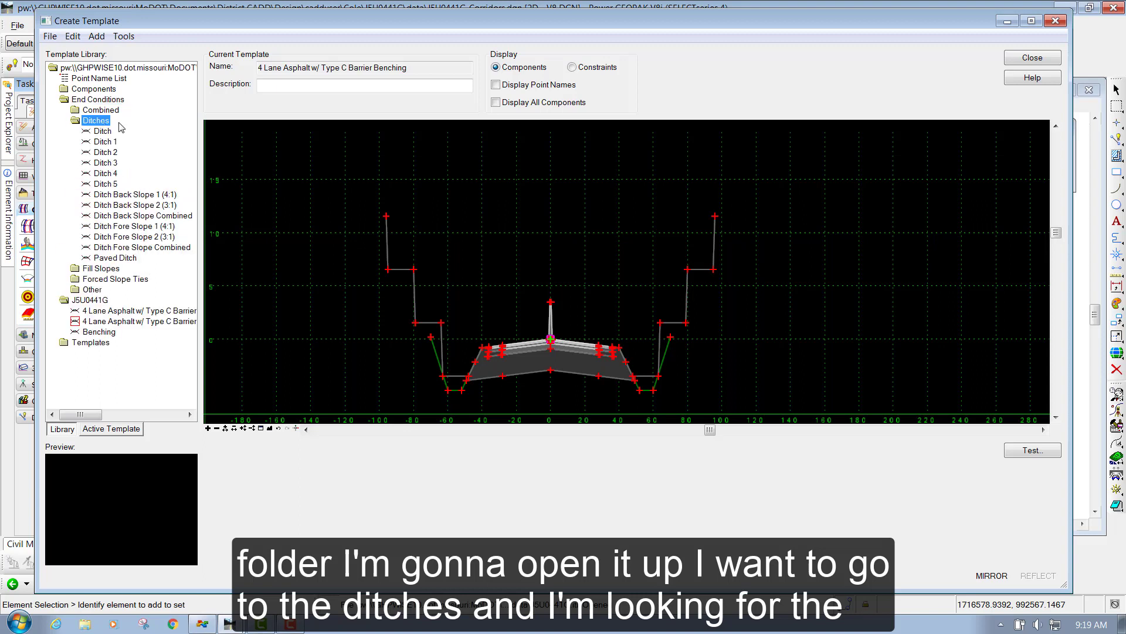
pyautogui.click(122, 197)
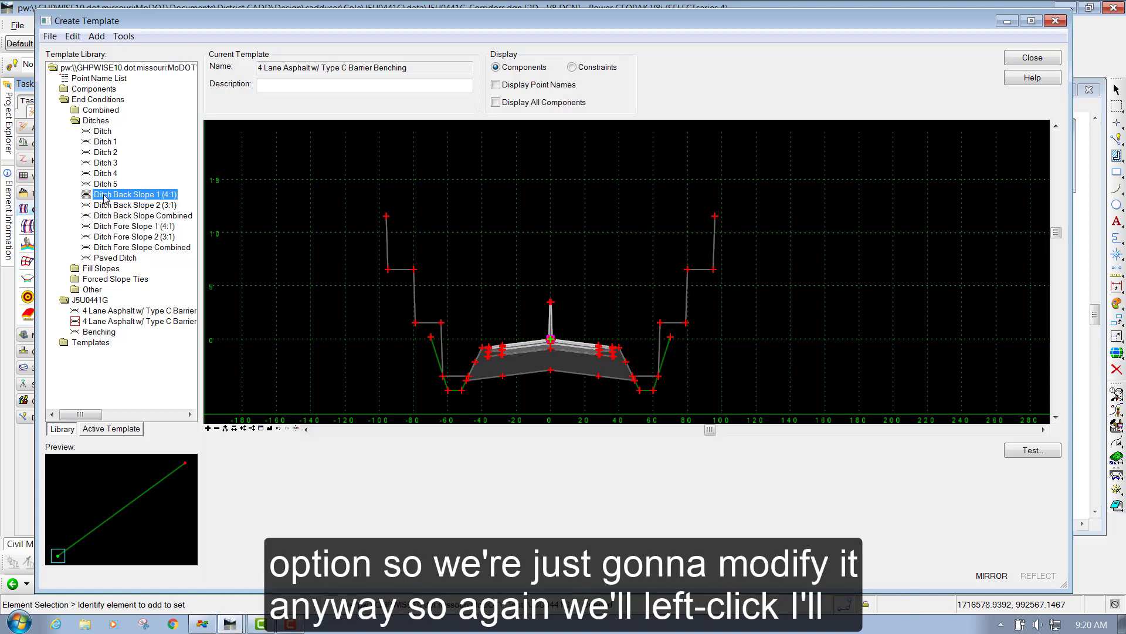
pyautogui.moveTo(103, 199); pyautogui.dragTo(717, 218)
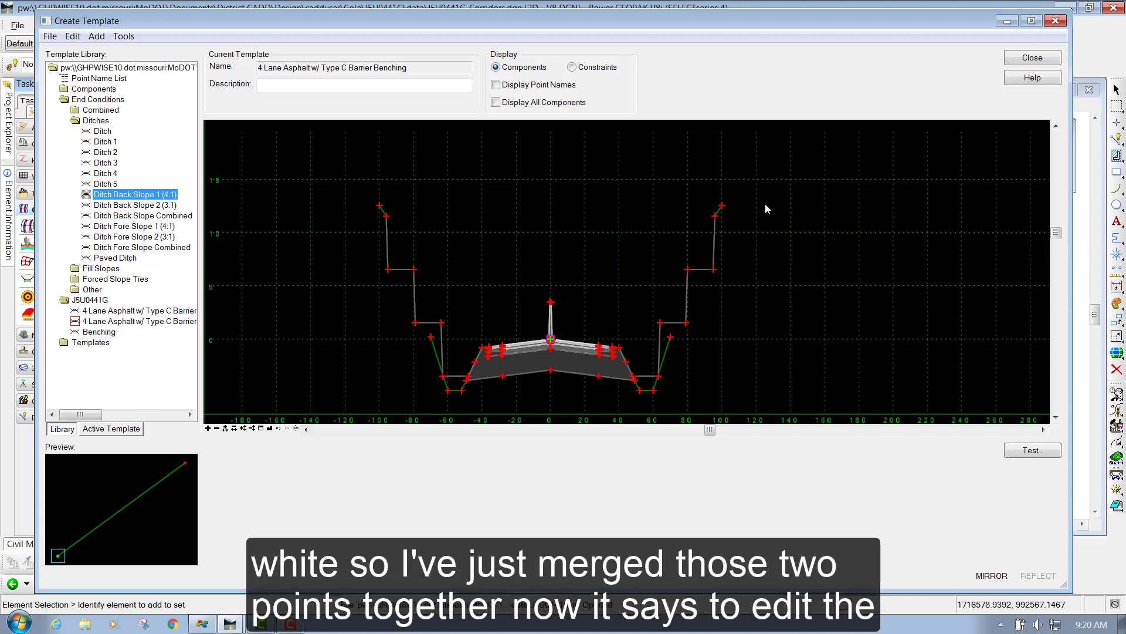
# Display the point names and set the slope constraint of the left back slope point Dtch_Bkslp_1_T1 to -50%.
pyautogui.moveTo(380, 210)
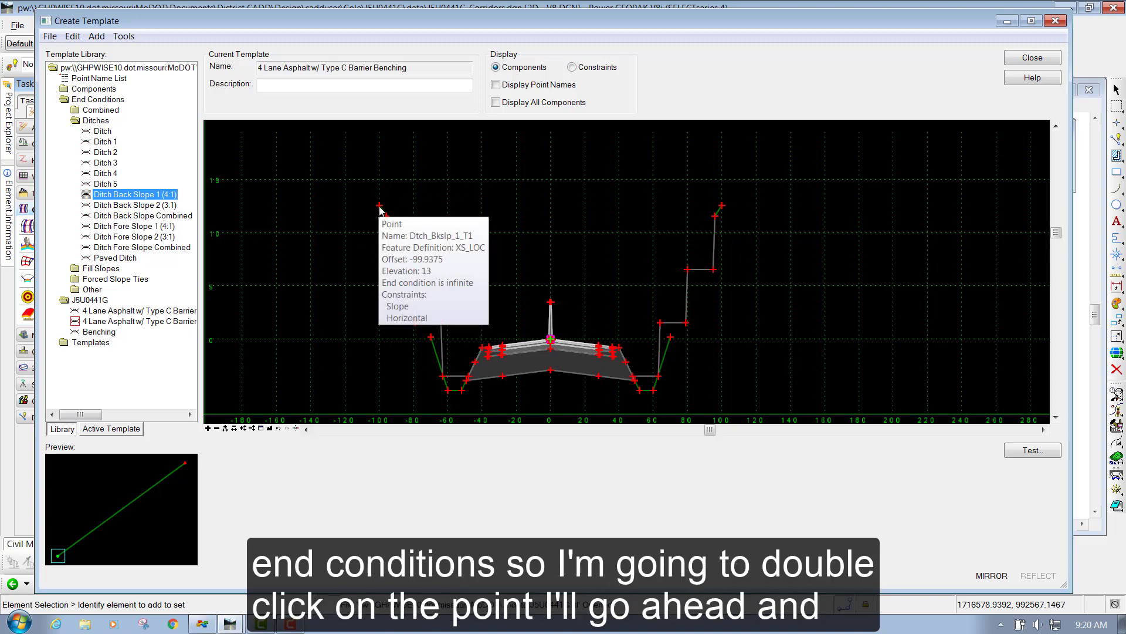
pyautogui.click(496, 85)
pyautogui.scroll(3, 392, 210)
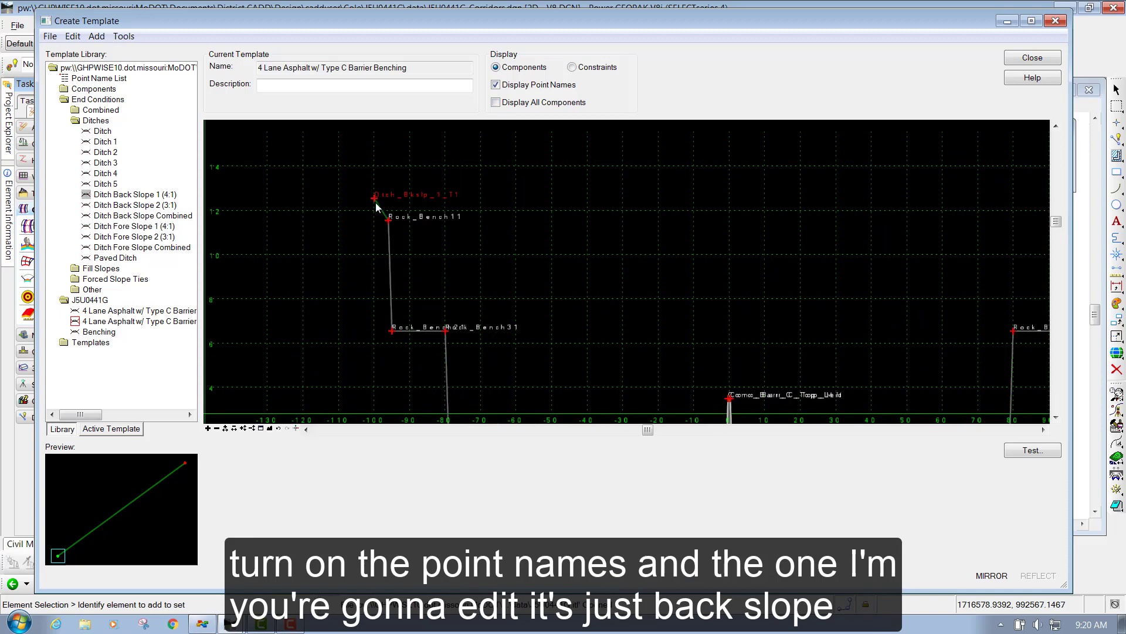
pyautogui.moveTo(377, 205)
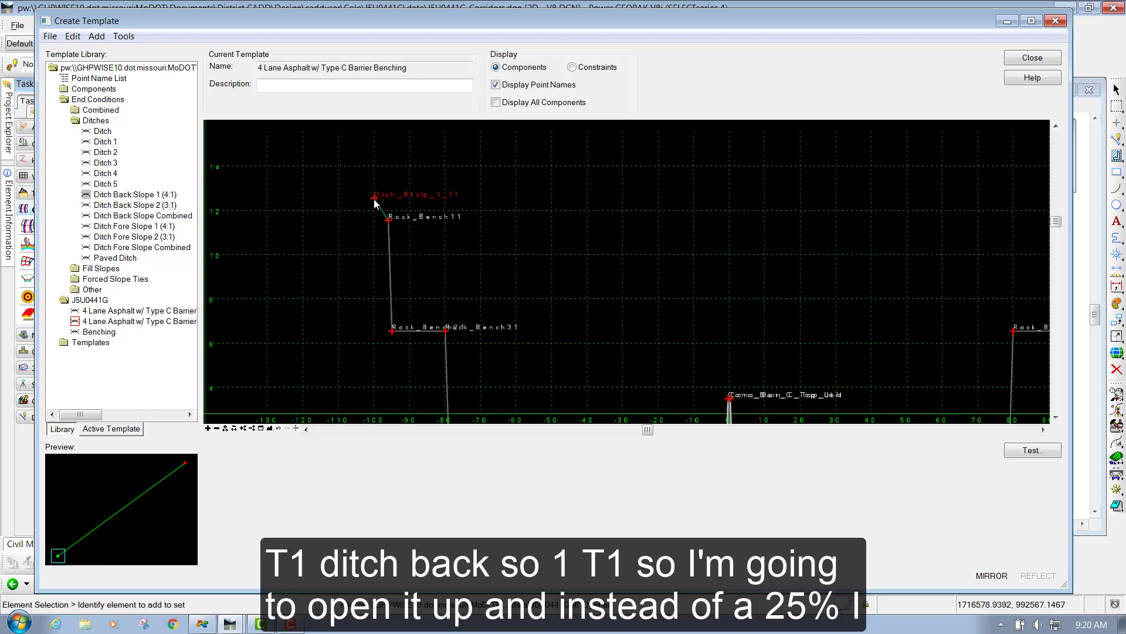
pyautogui.doubleClick(374, 202)
pyautogui.moveTo(363, 140); pyautogui.dragTo(711, 150)
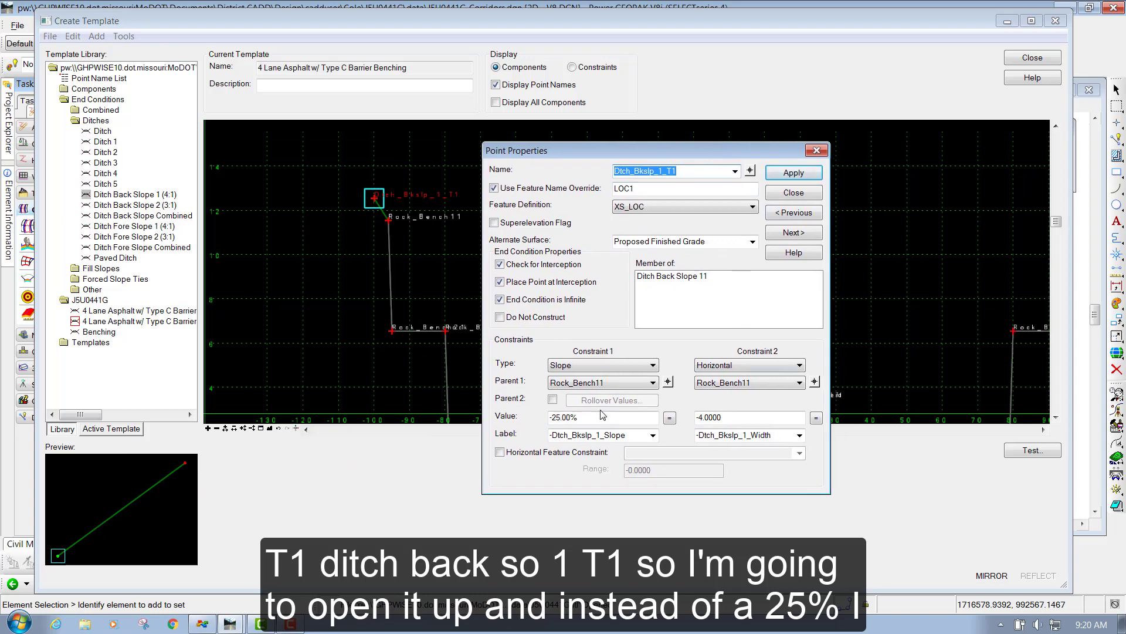
pyautogui.moveTo(575, 418); pyautogui.dragTo(556, 418)
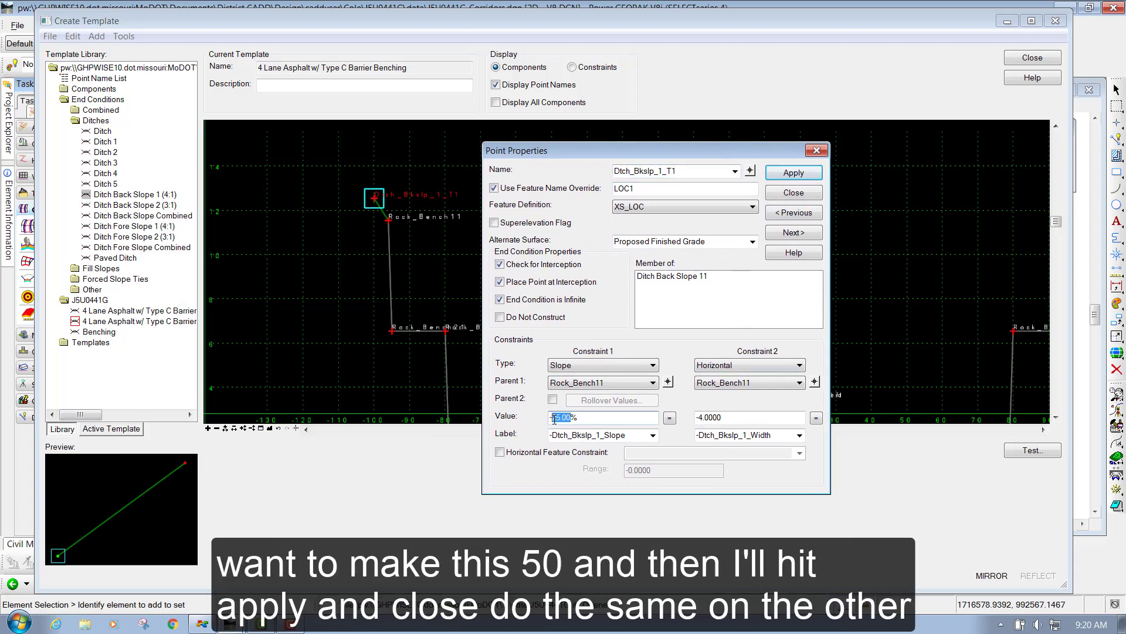
pyautogui.write('50')
pyautogui.click(793, 173)
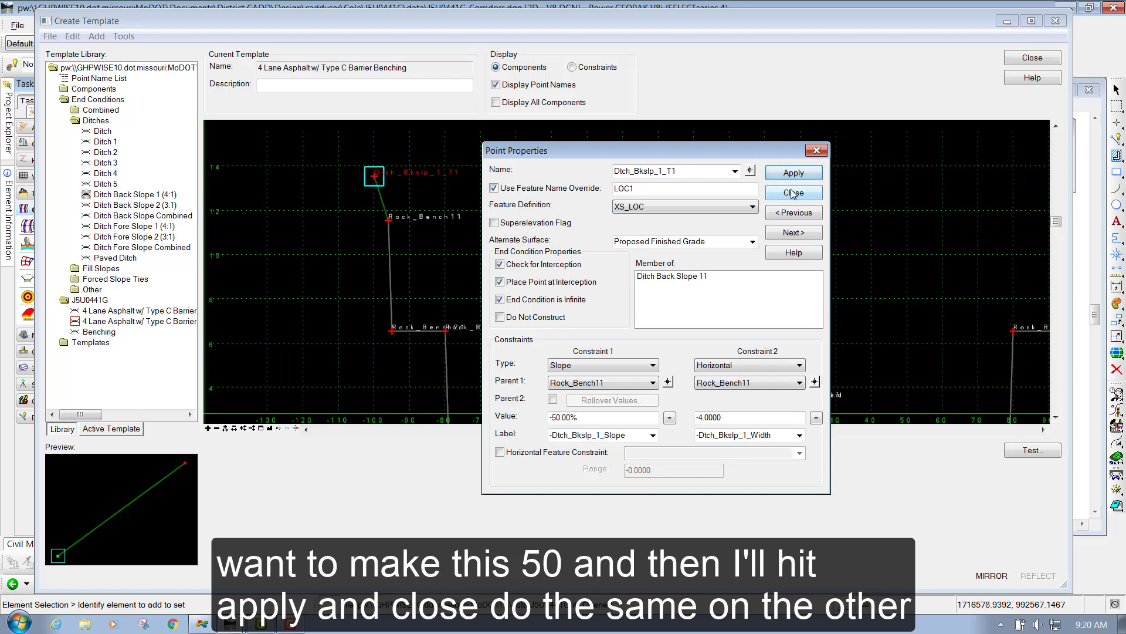
pyautogui.click(793, 193)
# Set the slope constraint of the right back slope point Dtch_Bkslp_1_T to 50%.
pyautogui.scroll(-3, 449, 248)
pyautogui.scroll(5, 726, 217)
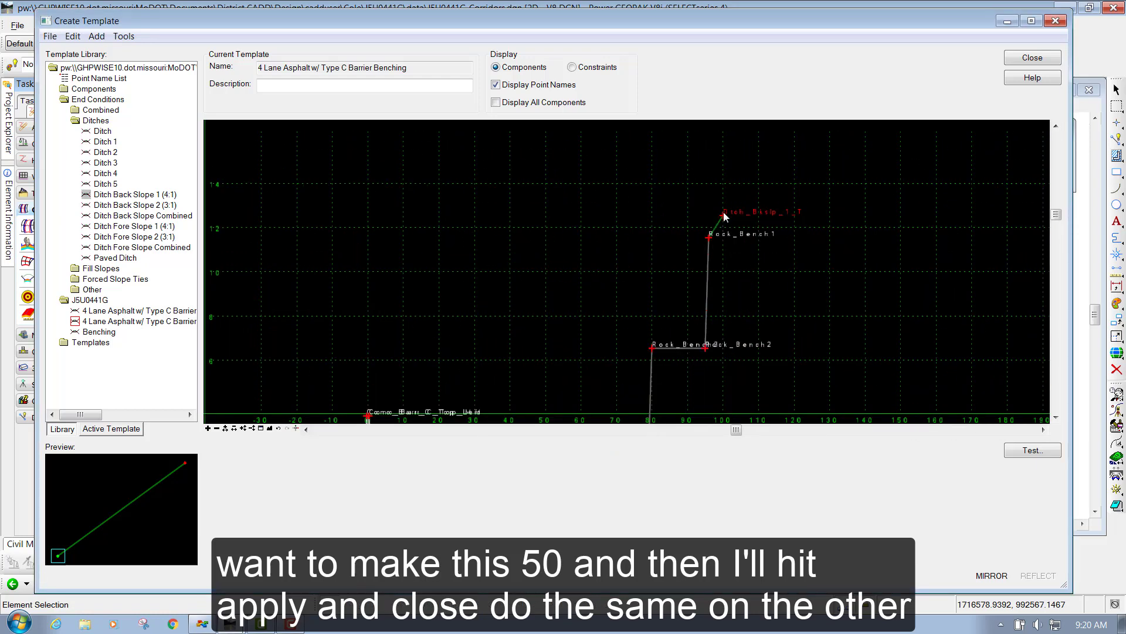
pyautogui.doubleClick(725, 217)
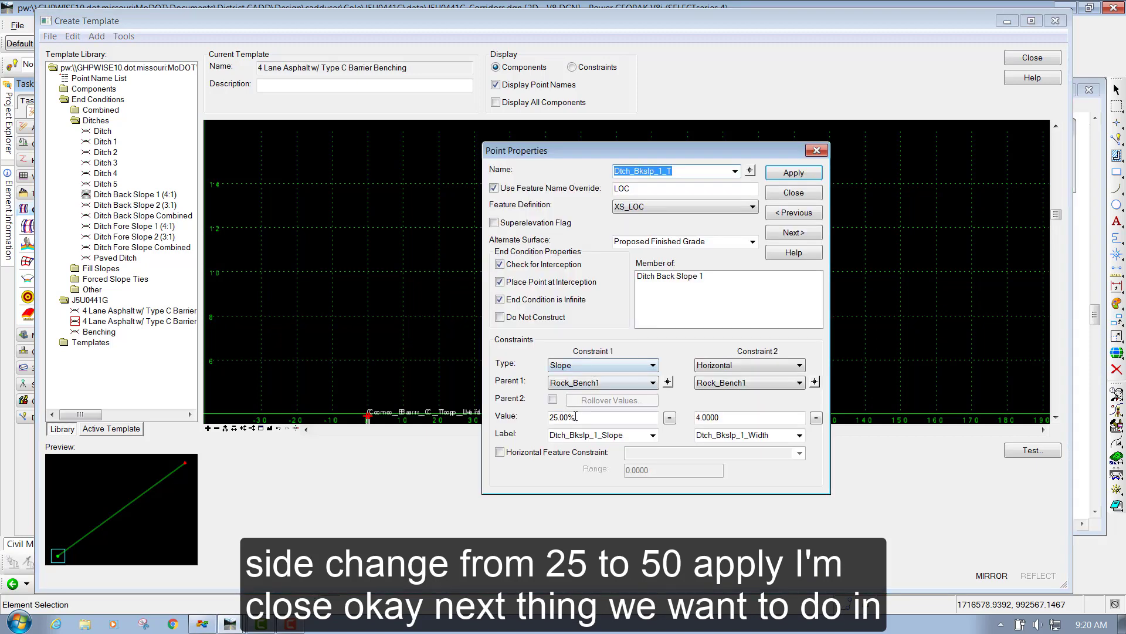
pyautogui.moveTo(573, 417); pyautogui.dragTo(536, 417)
pyautogui.write('50')
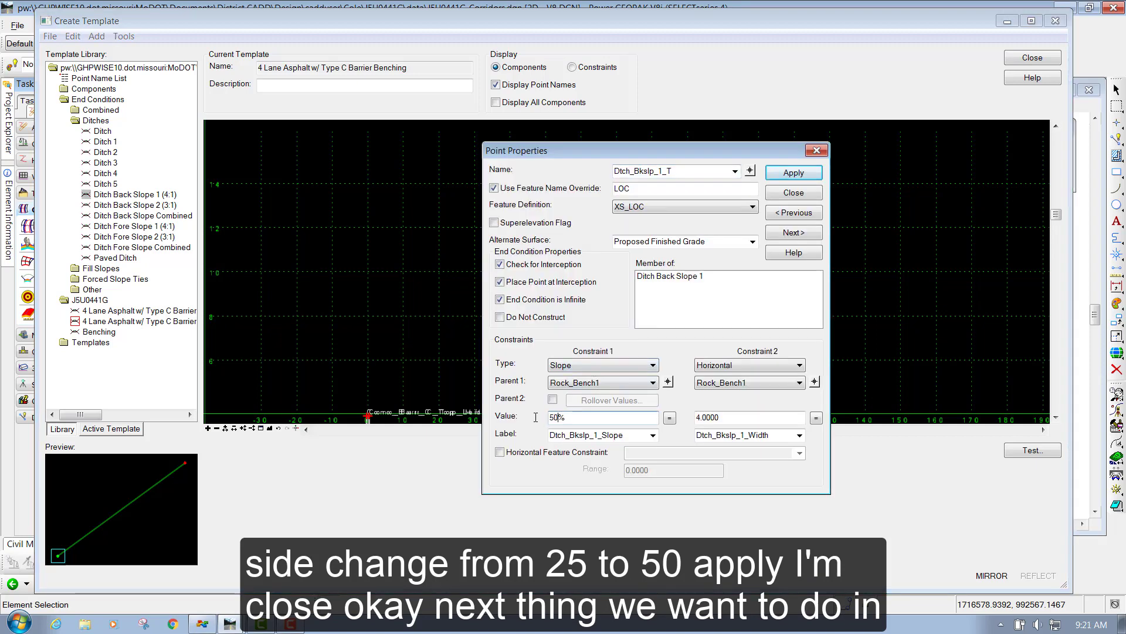
pyautogui.click(794, 174)
pyautogui.click(794, 193)
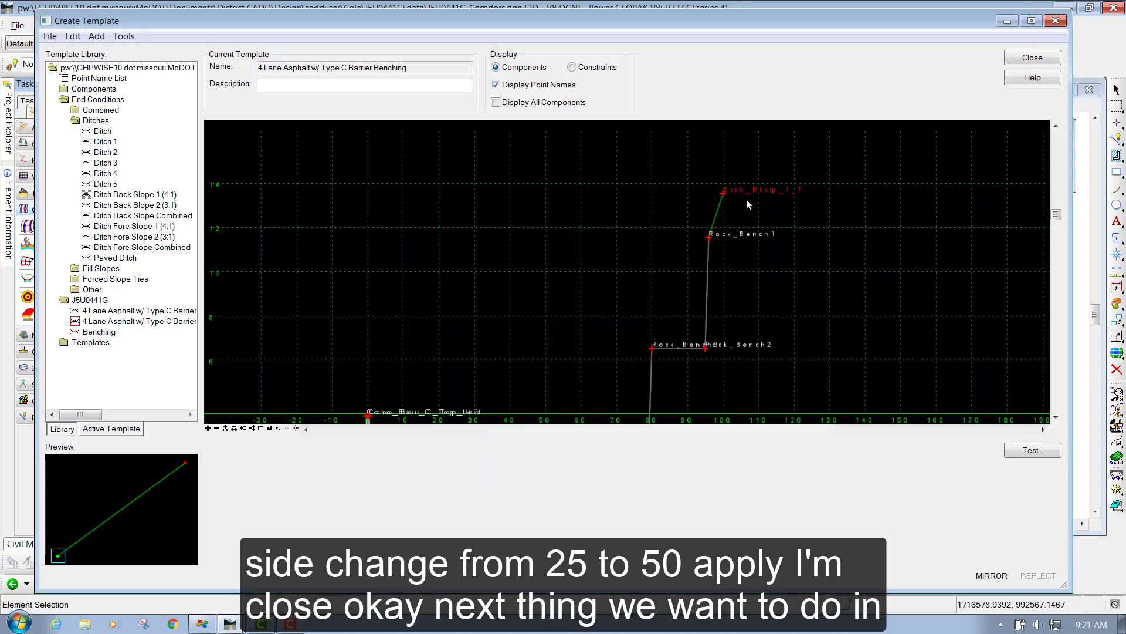
# Verify that both rock benching components use the Terrain Model target type, the RockSurface_XS terrain model and a benching count of 0.
pyautogui.scroll(-4, 740, 210)
pyautogui.scroll(1, 548, 262)
pyautogui.scroll(-1, 552, 260)
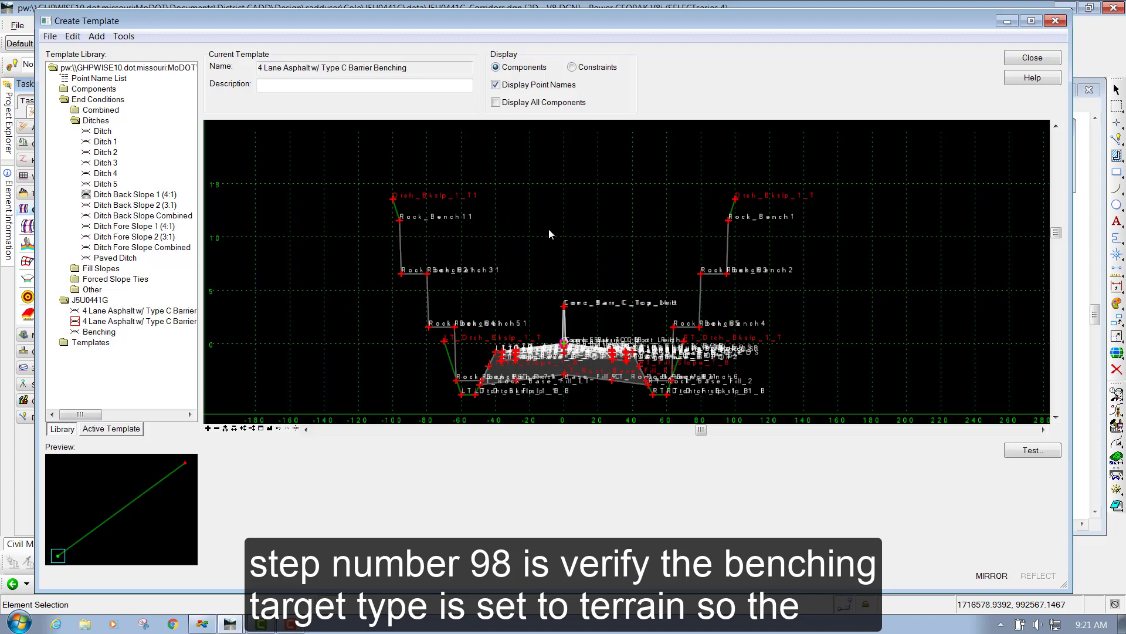
pyautogui.click(400, 249)
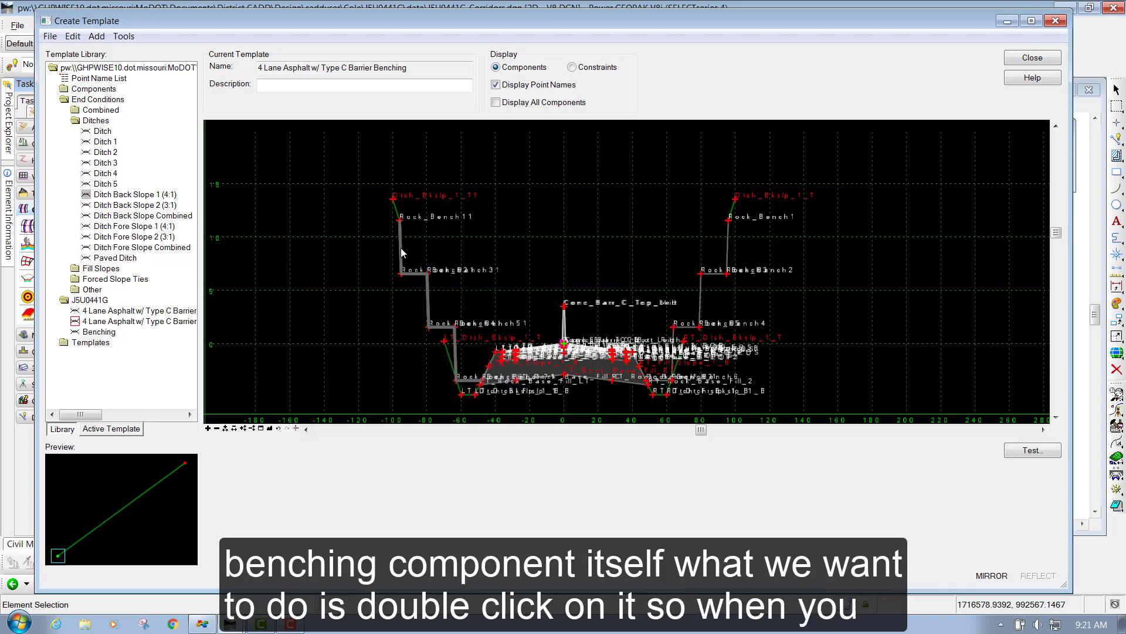
pyautogui.doubleClick(400, 249)
pyautogui.moveTo(426, 249); pyautogui.dragTo(489, 159)
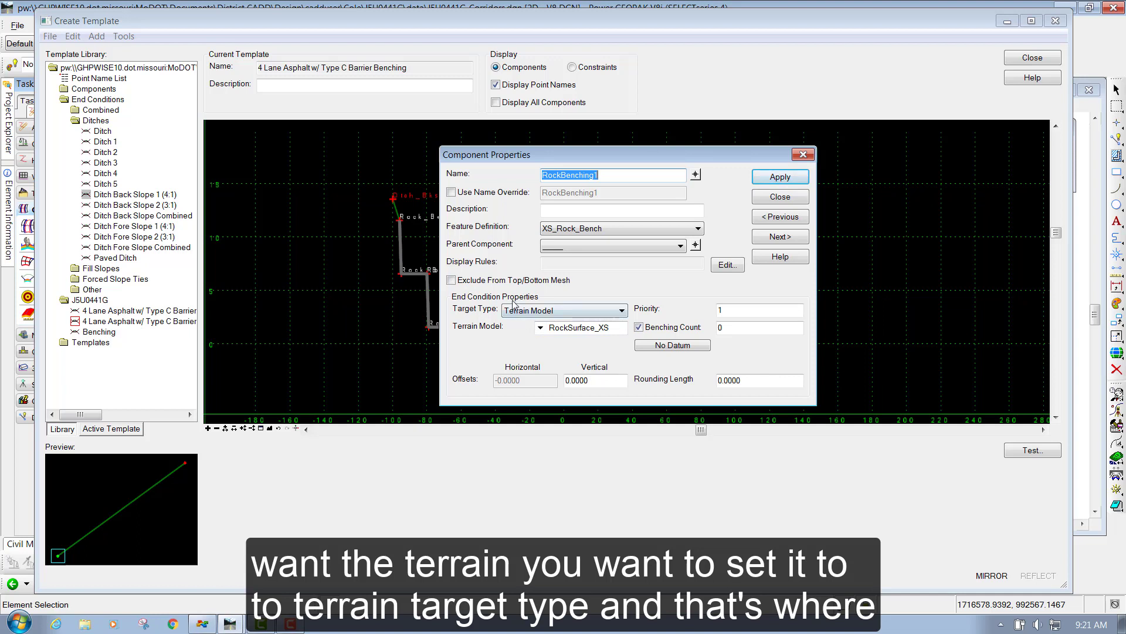
pyautogui.click(556, 312)
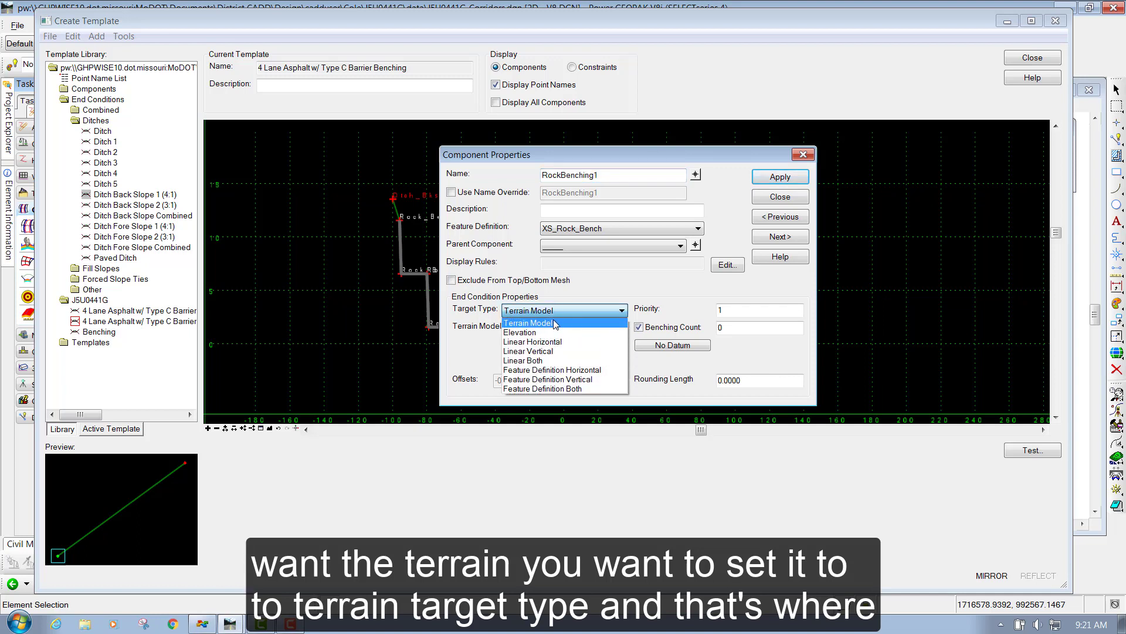
pyautogui.click(556, 322)
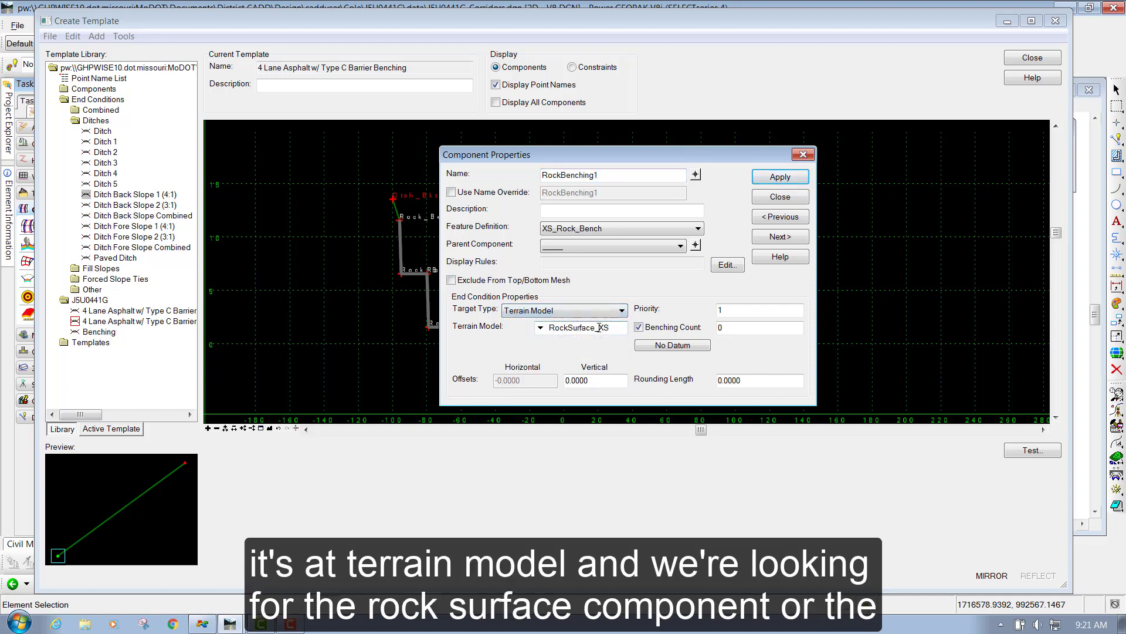
pyautogui.click(540, 328)
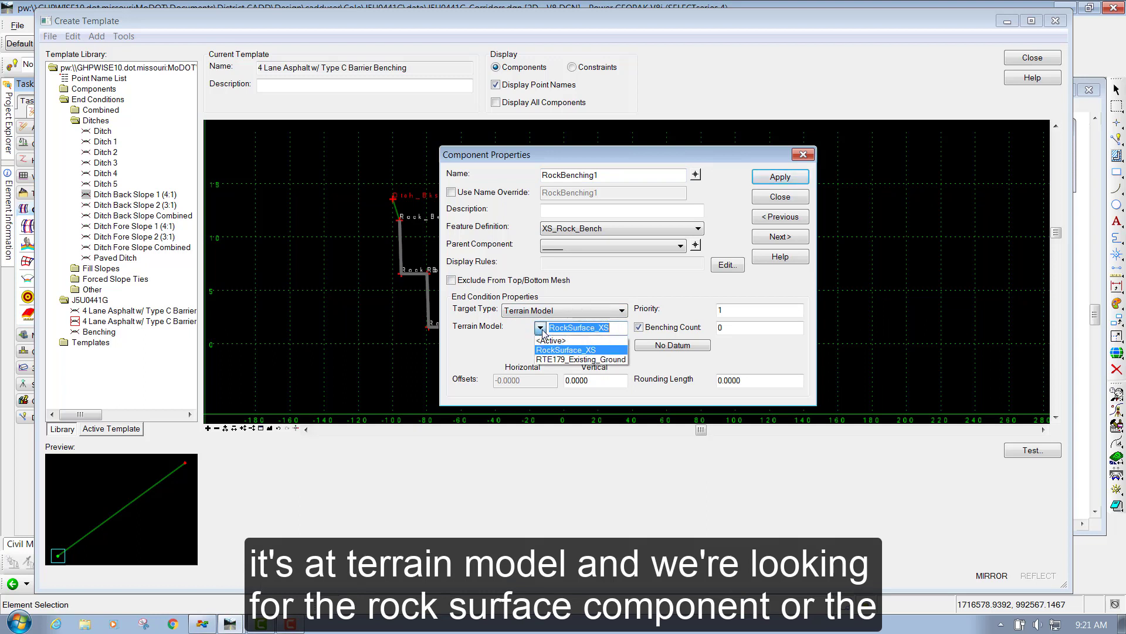
pyautogui.click(553, 349)
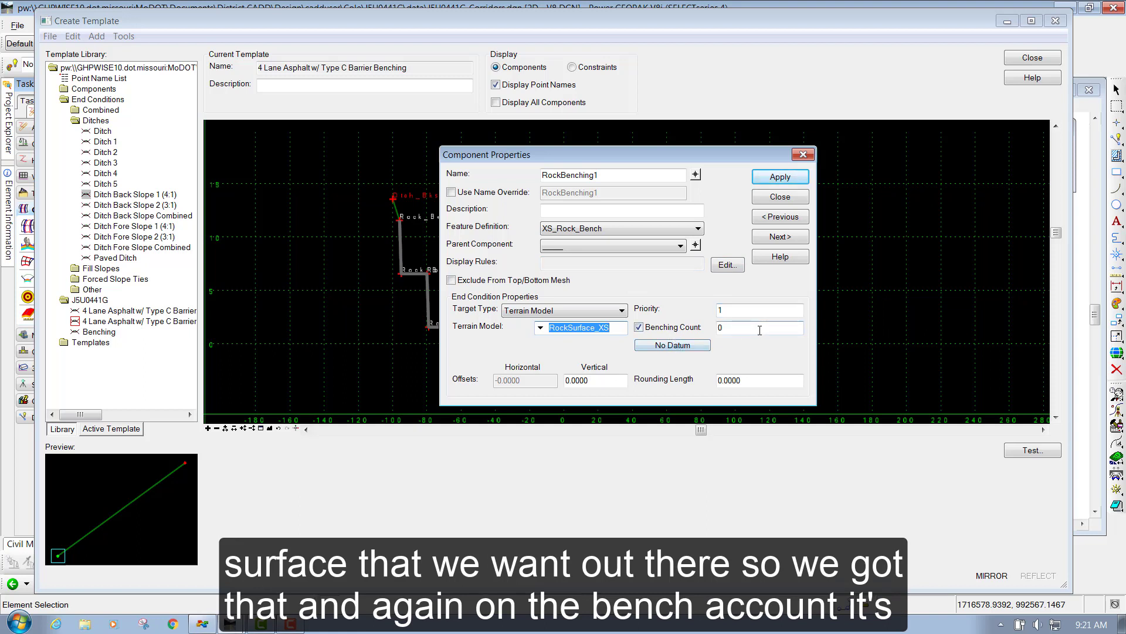
pyautogui.click(740, 328)
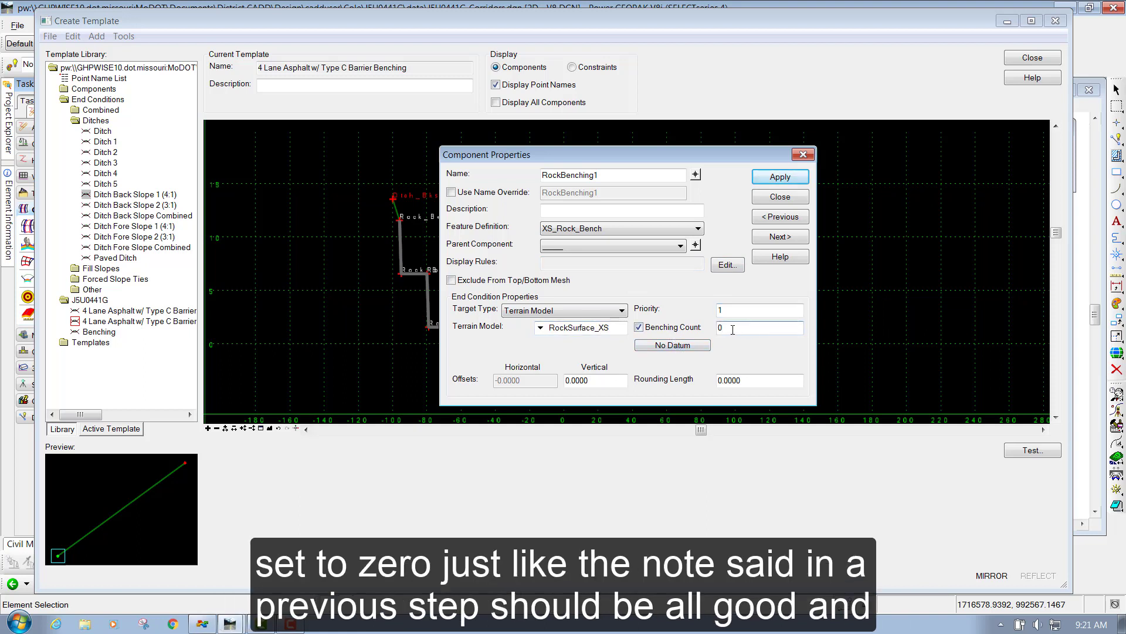
pyautogui.click(768, 198)
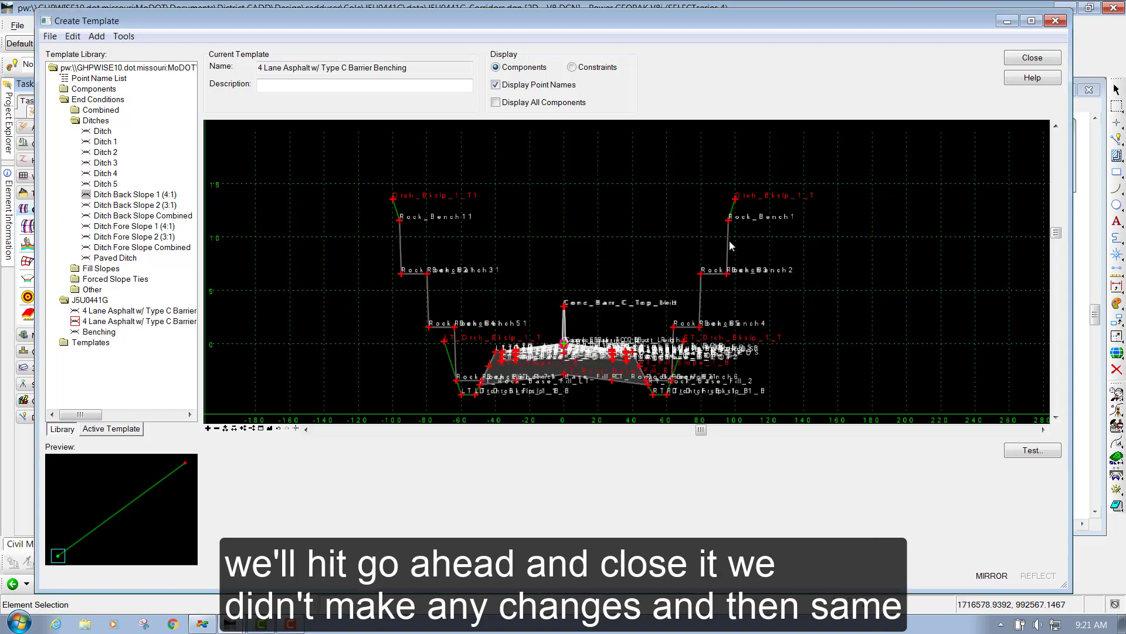
pyautogui.doubleClick(730, 241)
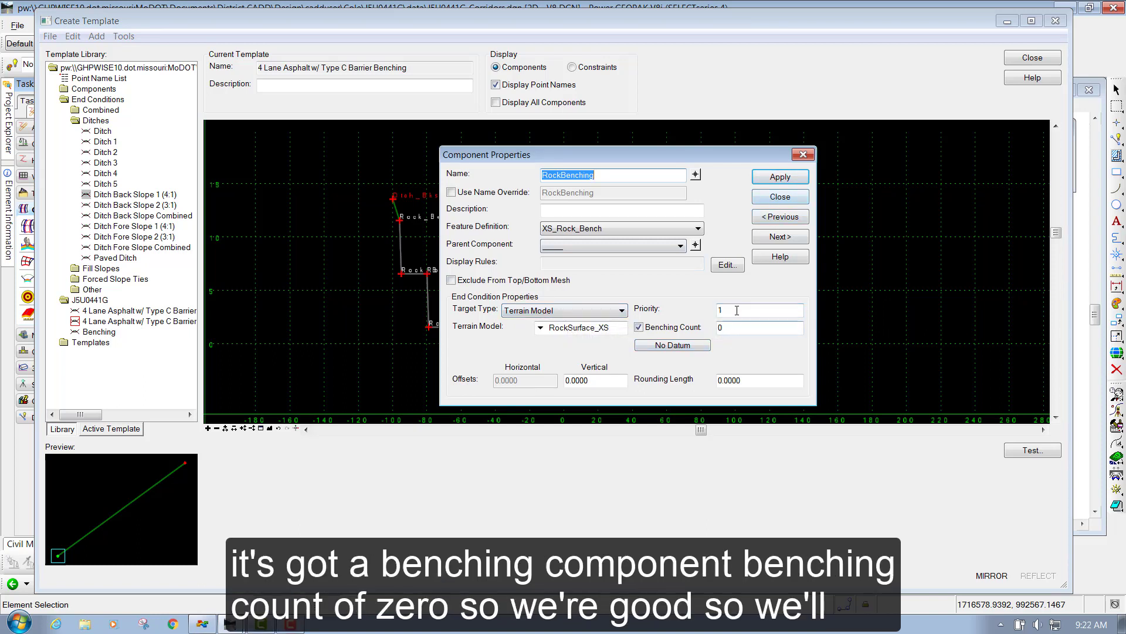
pyautogui.click(780, 197)
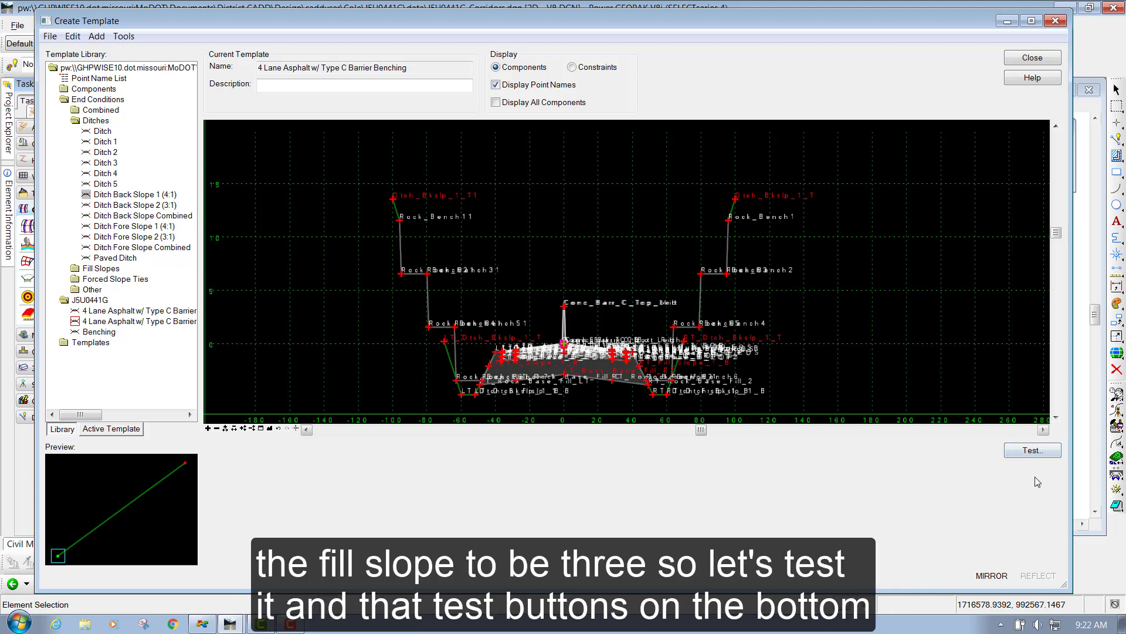
# Run the end condition test on the template and check its end condition priorities.
pyautogui.click(1027, 451)
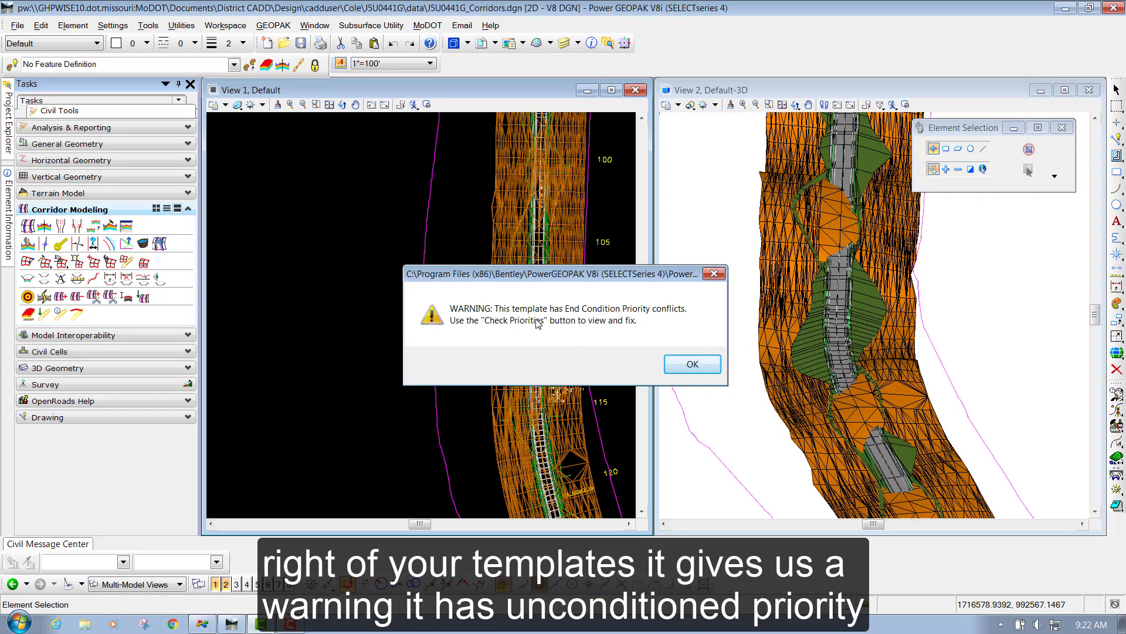
pyautogui.click(693, 364)
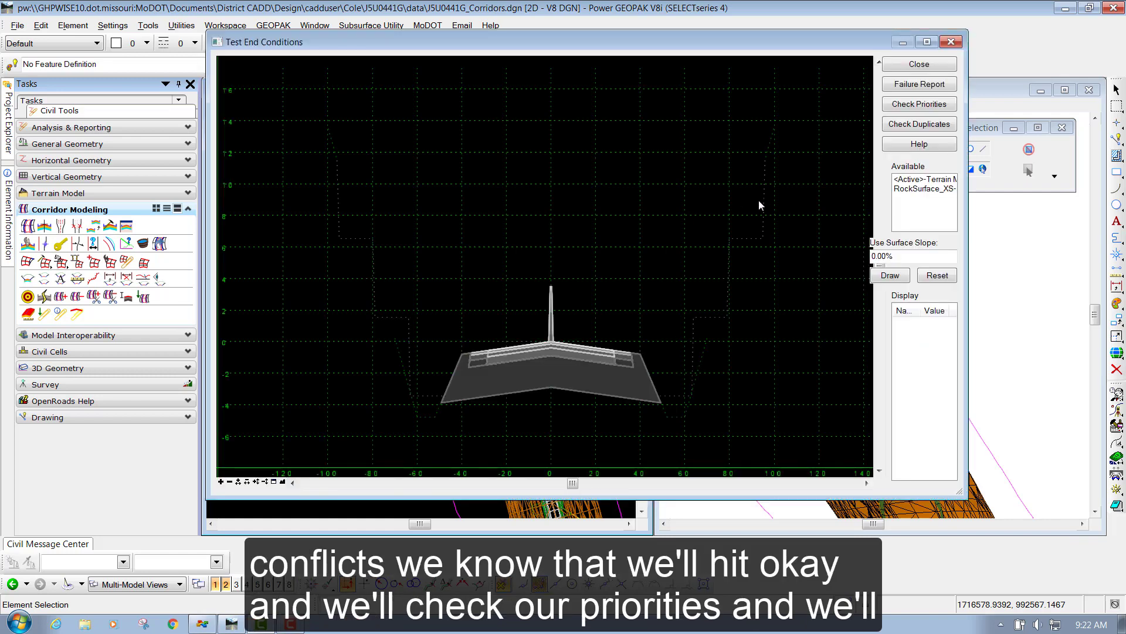
pyautogui.click(917, 106)
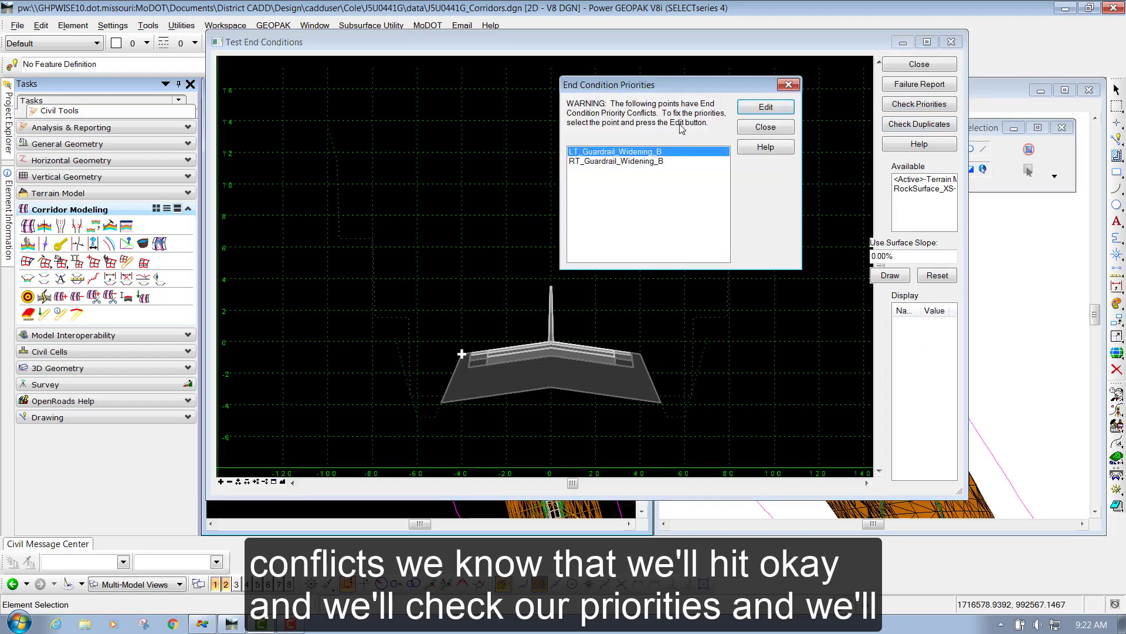
# Resolve the LT_Guardrail_Widening_B priority conflict by setting LT_Ditch to priority 2 and LT_Fill Slope 1 to priority 3.
pyautogui.click(758, 110)
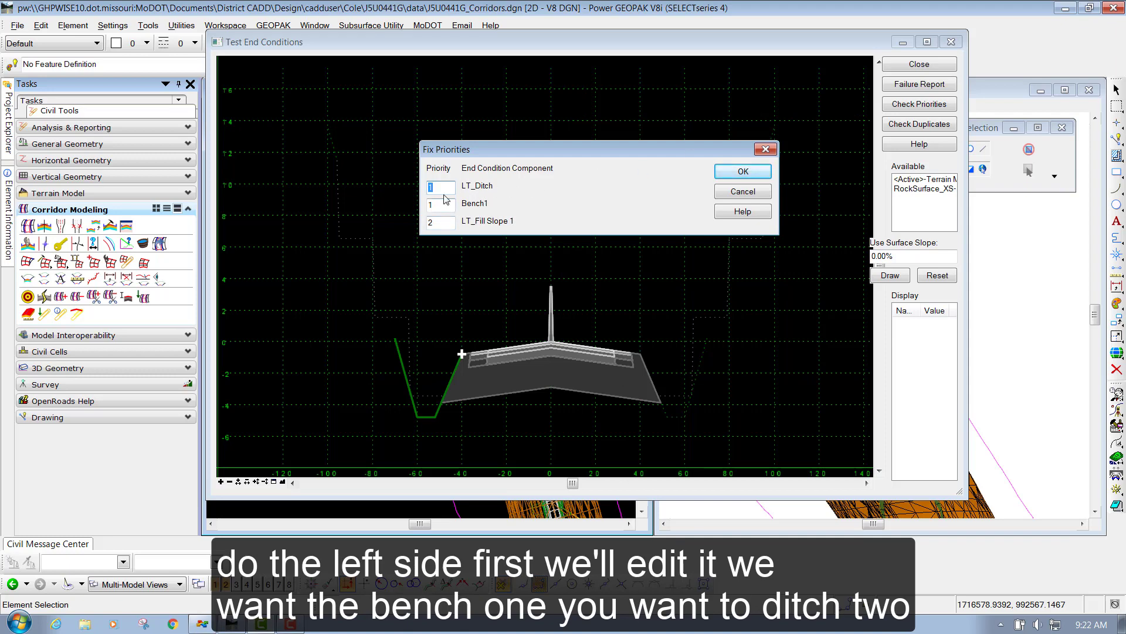
pyautogui.write('2')
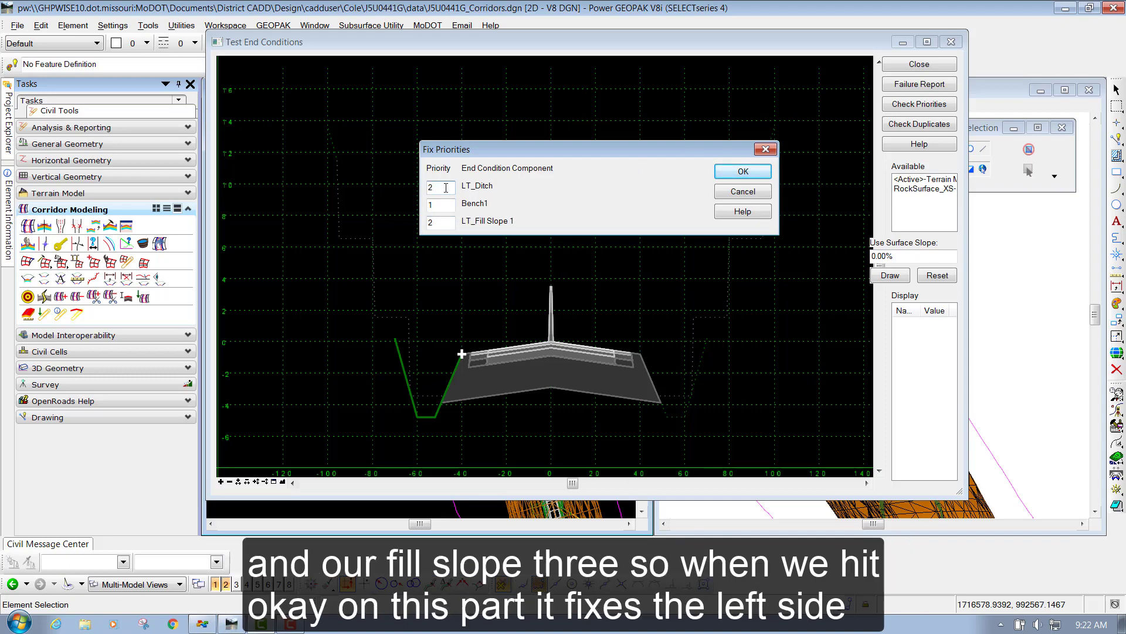
pyautogui.doubleClick(449, 222)
pyautogui.write('3')
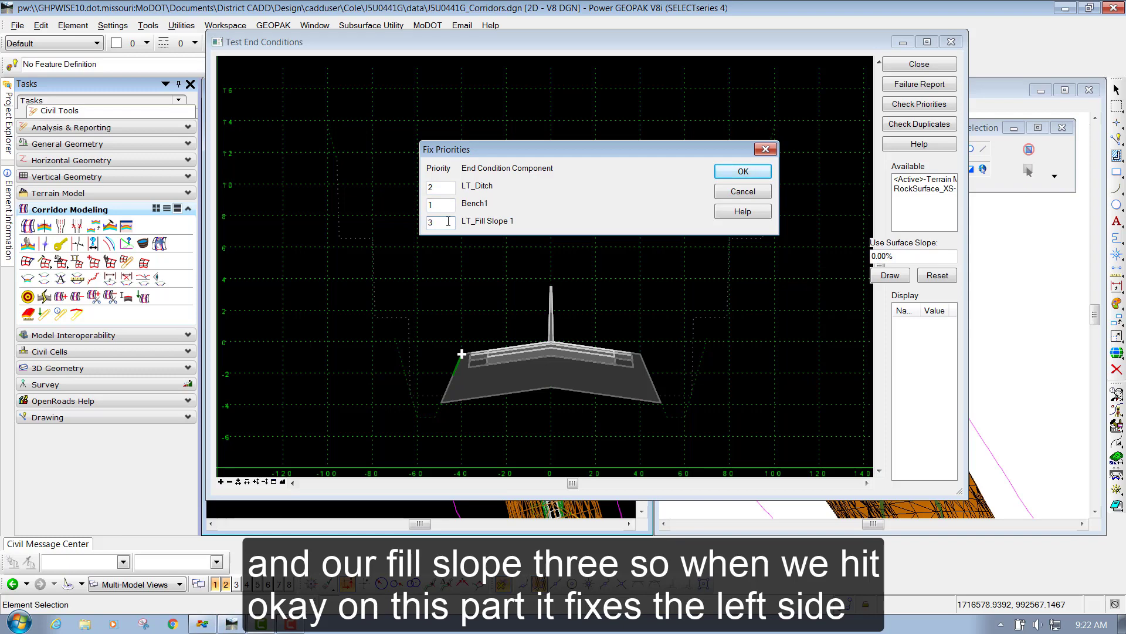
pyautogui.click(731, 171)
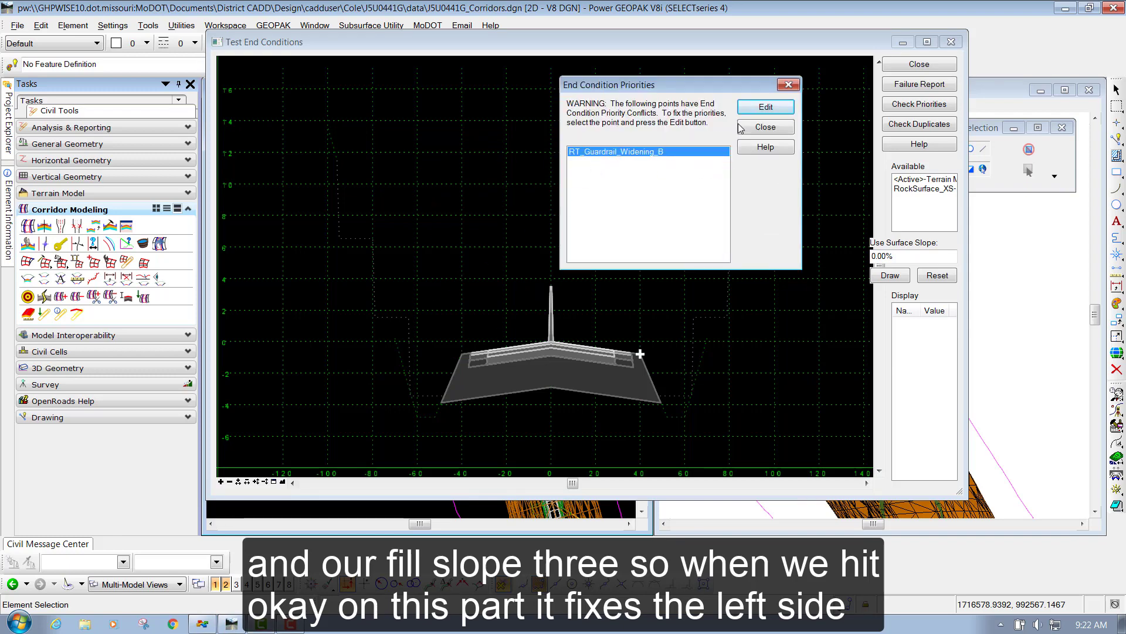
# Resolve the RT_Guardrail_Widening_B priority conflict with RT_Ditch at 2 and RT_Fill Slope 1 at 3, and finish the priority check.
pyautogui.click(762, 108)
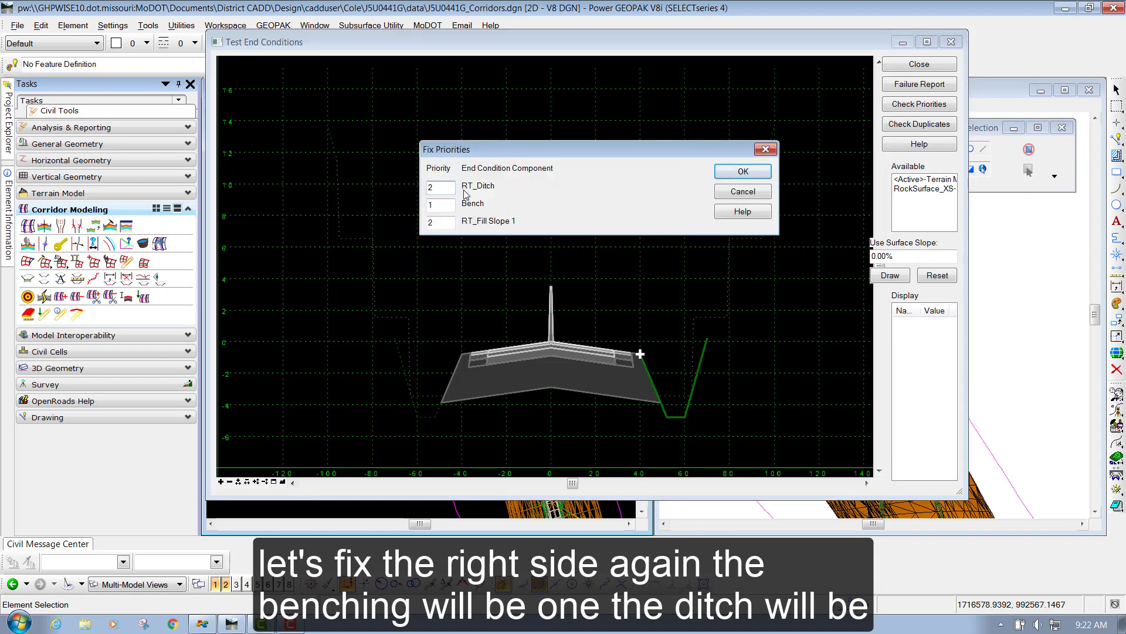
pyautogui.doubleClick(457, 224)
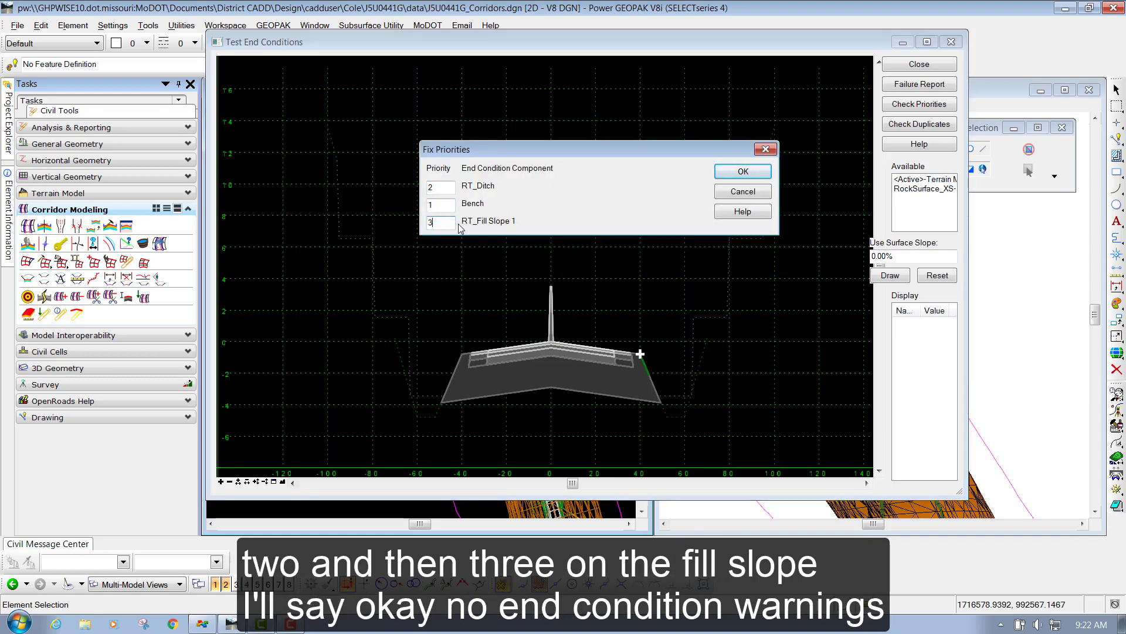
pyautogui.write('3')
pyautogui.click(746, 176)
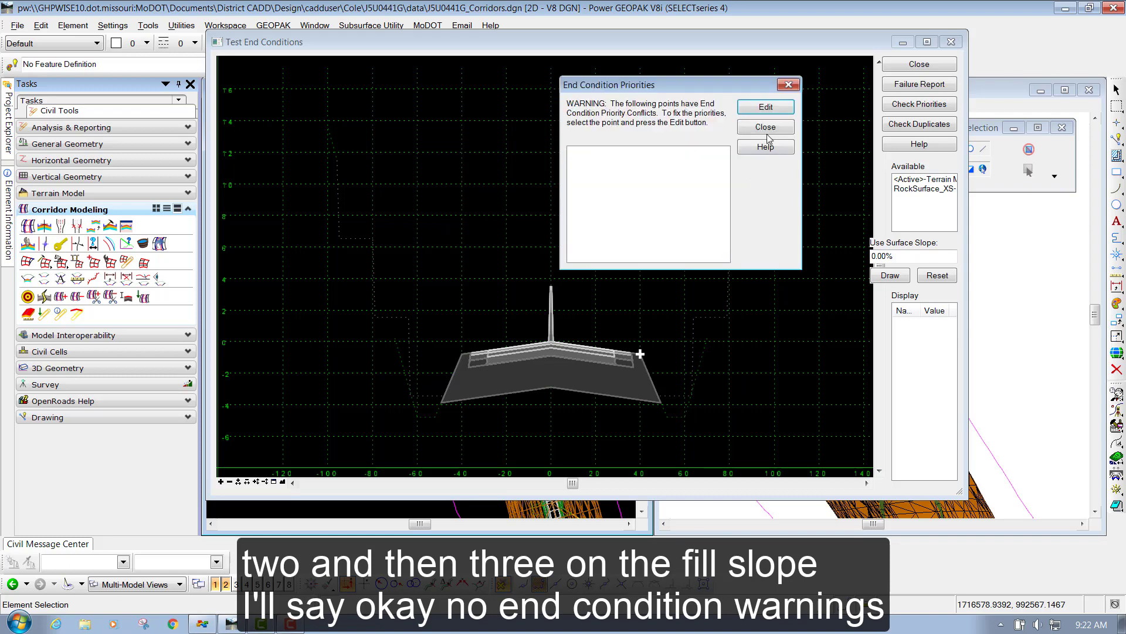
pyautogui.moveTo(710, 86); pyautogui.dragTo(594, 83)
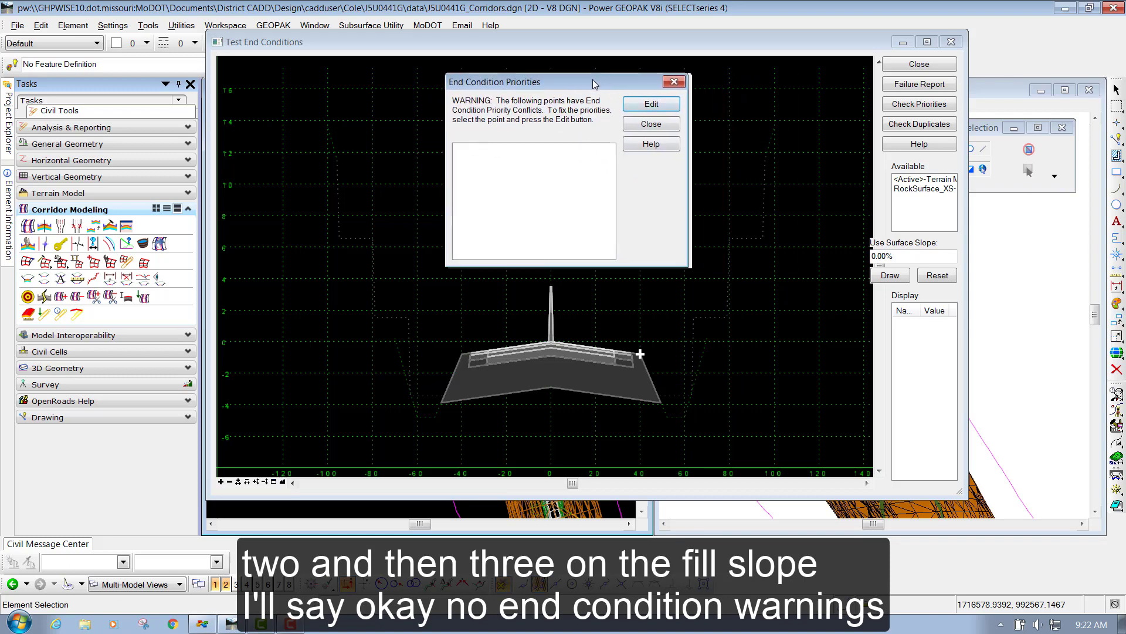
pyautogui.click(651, 124)
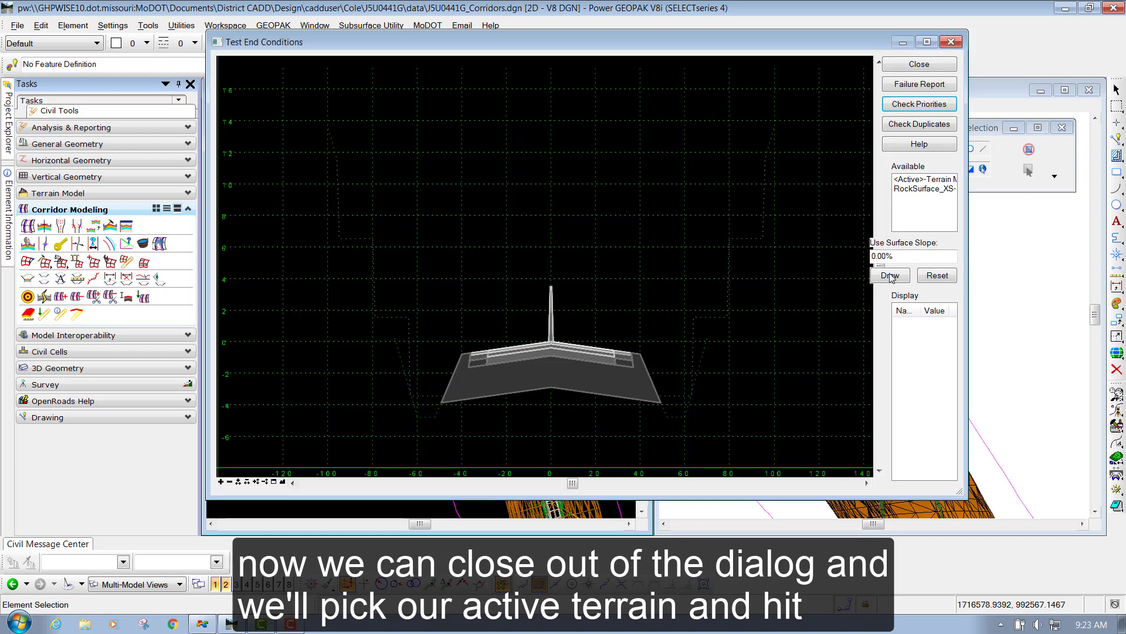
# Test the end conditions against only the active terrain model, placed at about elevation 18, and reset the test.
pyautogui.click(922, 181)
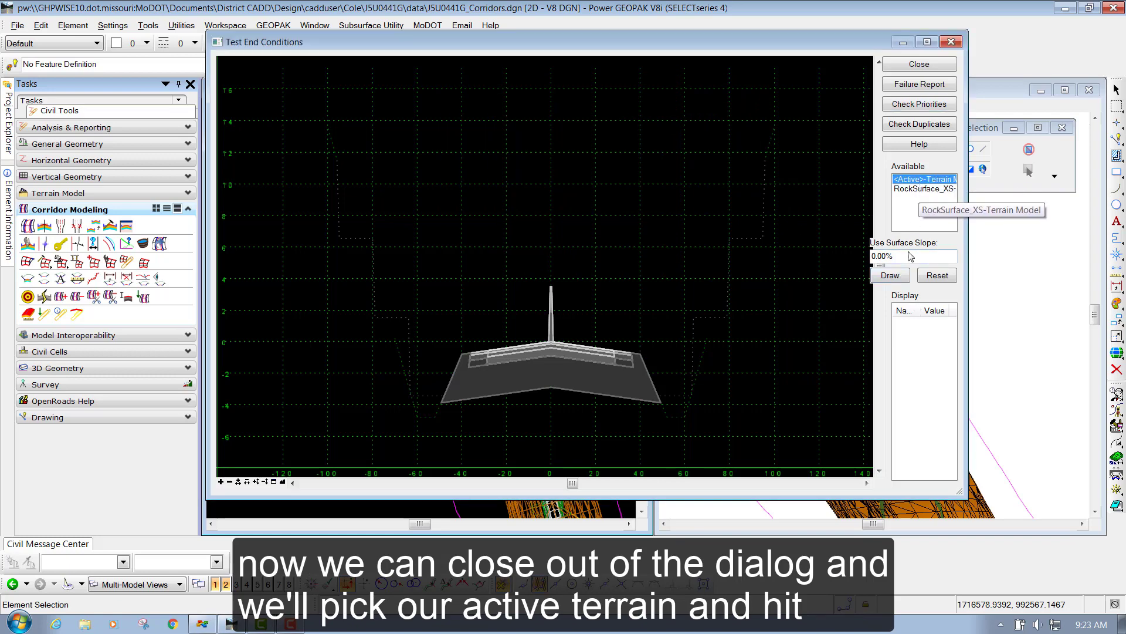
pyautogui.click(889, 277)
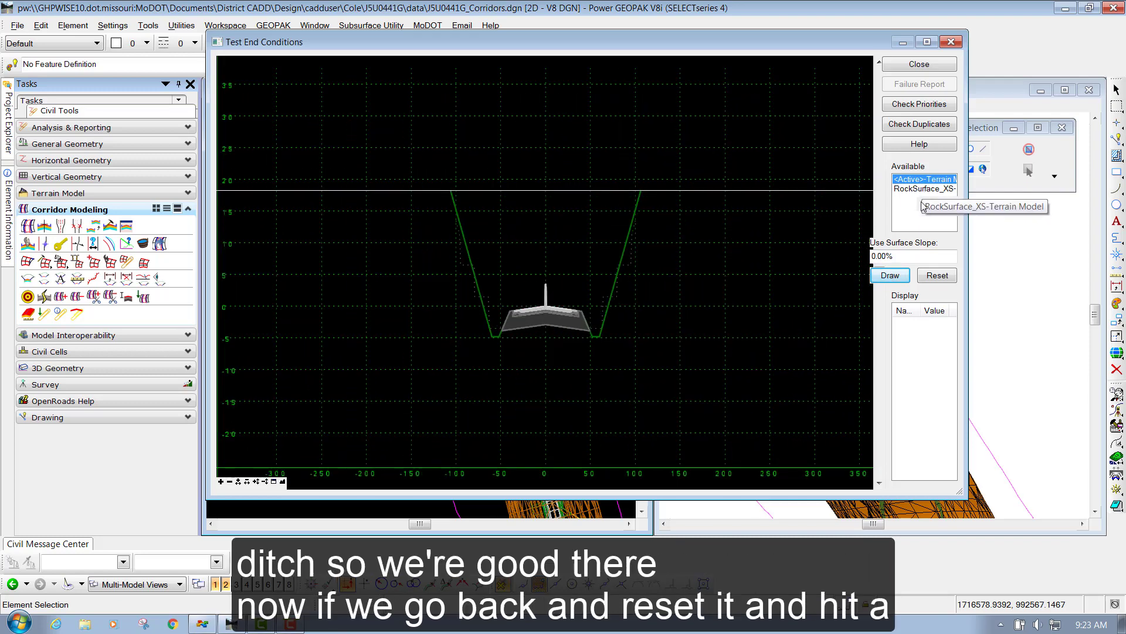
pyautogui.click(937, 275)
# Test the benching with the RockSurface_XS terrain model at about elevation 10 and the active terrain model above it at about 27.
pyautogui.click(924, 188)
pyautogui.click(897, 276)
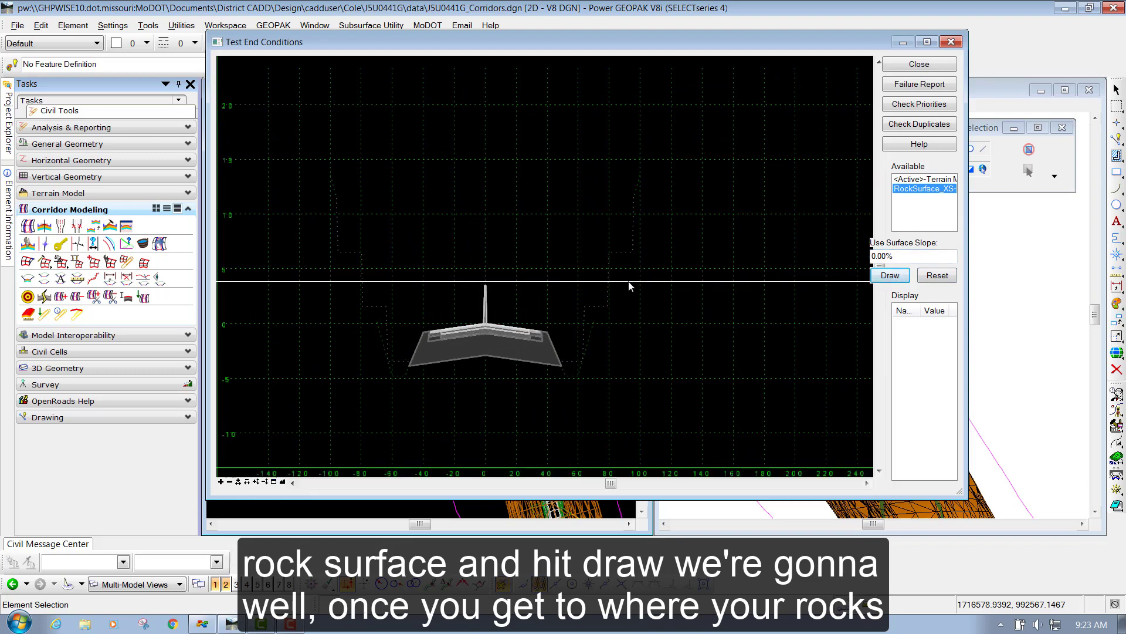
pyautogui.click(916, 179)
pyautogui.click(888, 275)
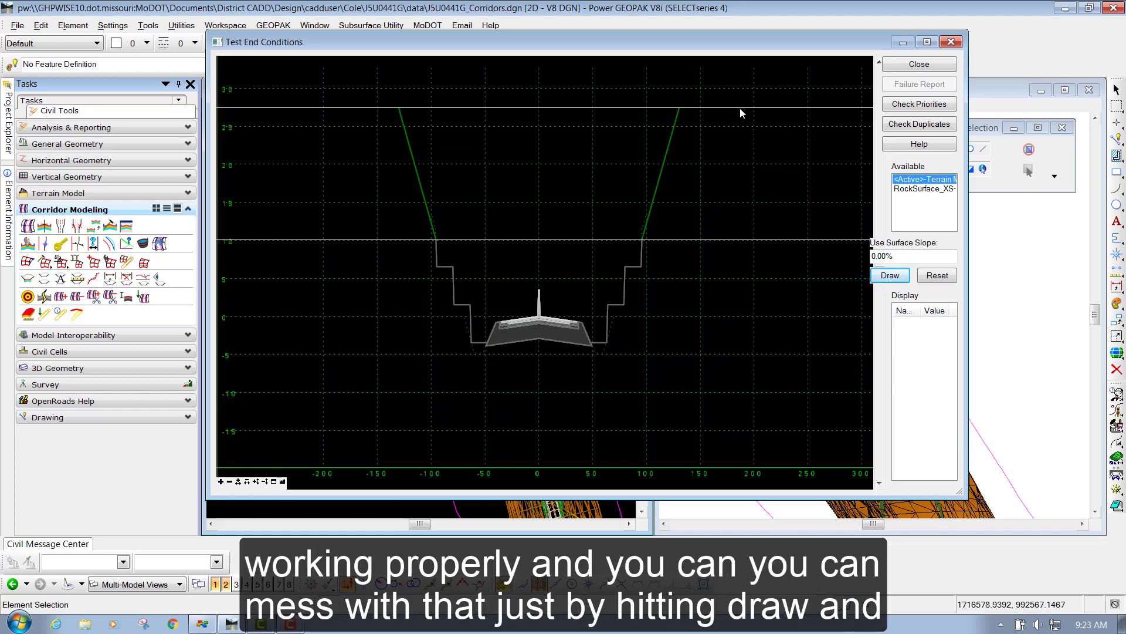
# Retest the benching with the RockSurface_XS terrain model raised to about elevation 21, and end the end condition test.
pyautogui.click(910, 188)
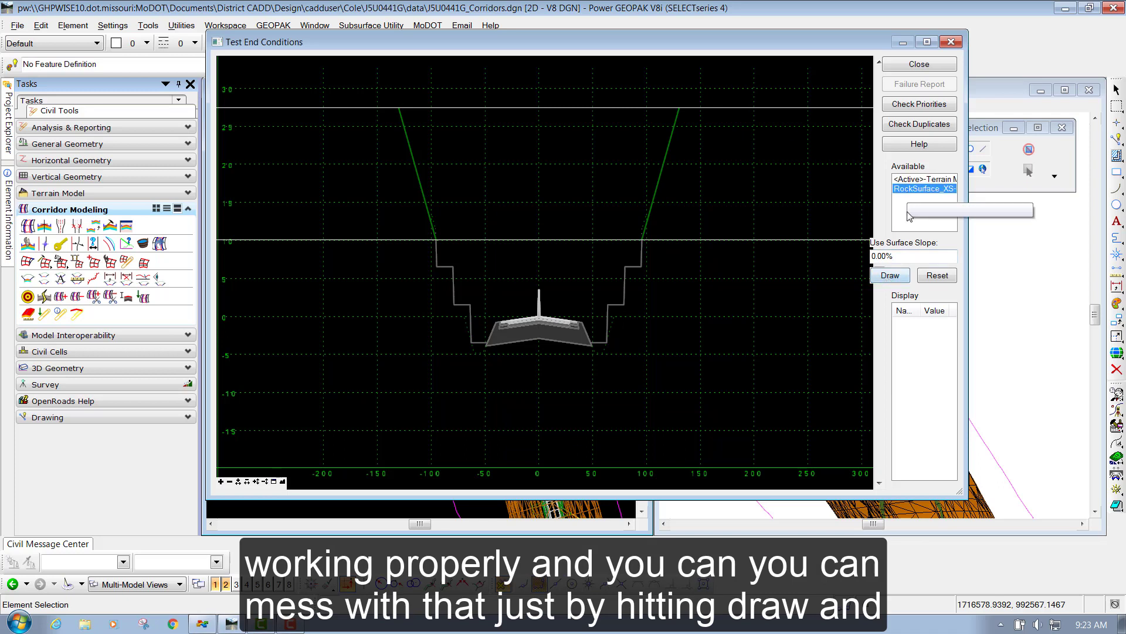
pyautogui.click(890, 275)
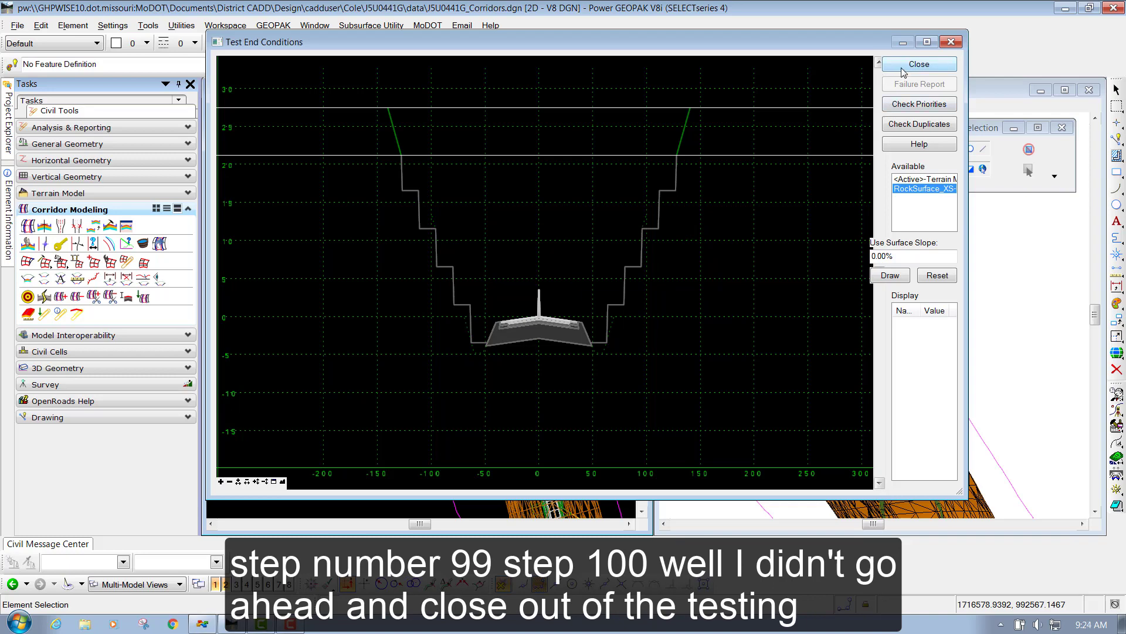
pyautogui.moveTo(820, 47); pyautogui.dragTo(841, 63)
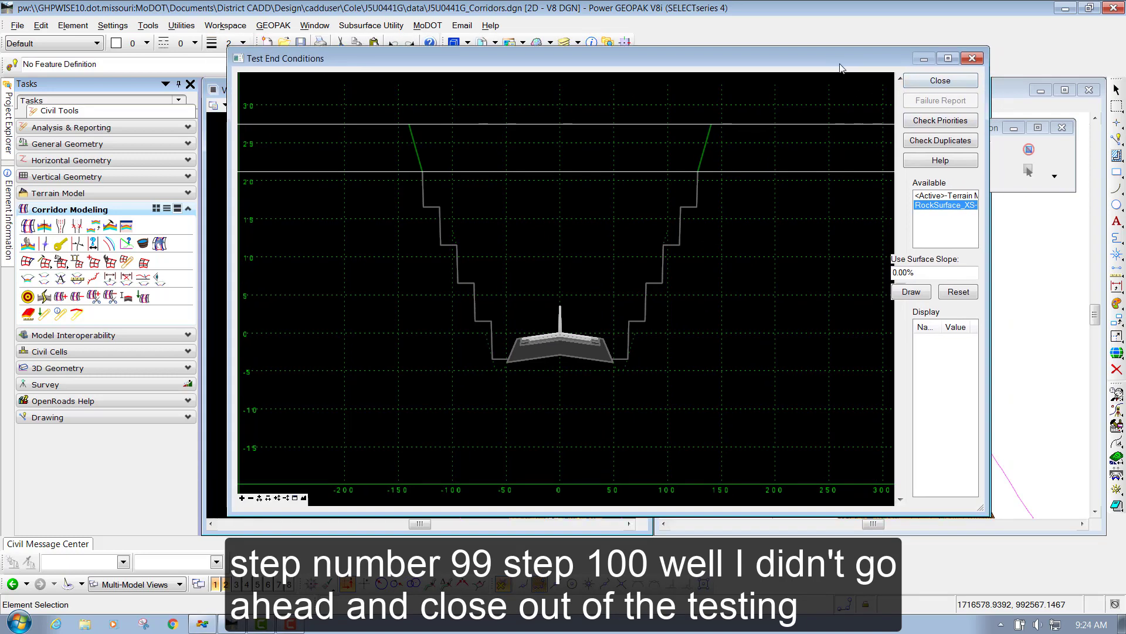
pyautogui.click(935, 86)
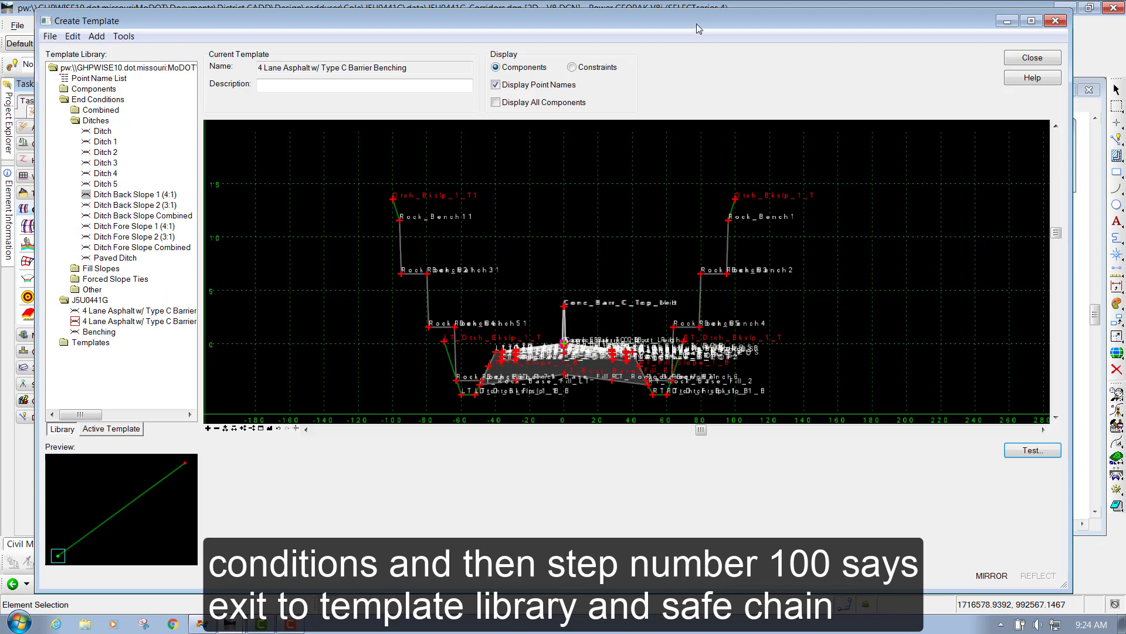
# Close the template editor and save the changes to the J5U0441G.itl template library.
pyautogui.moveTo(716, 30); pyautogui.dragTo(716, 28)
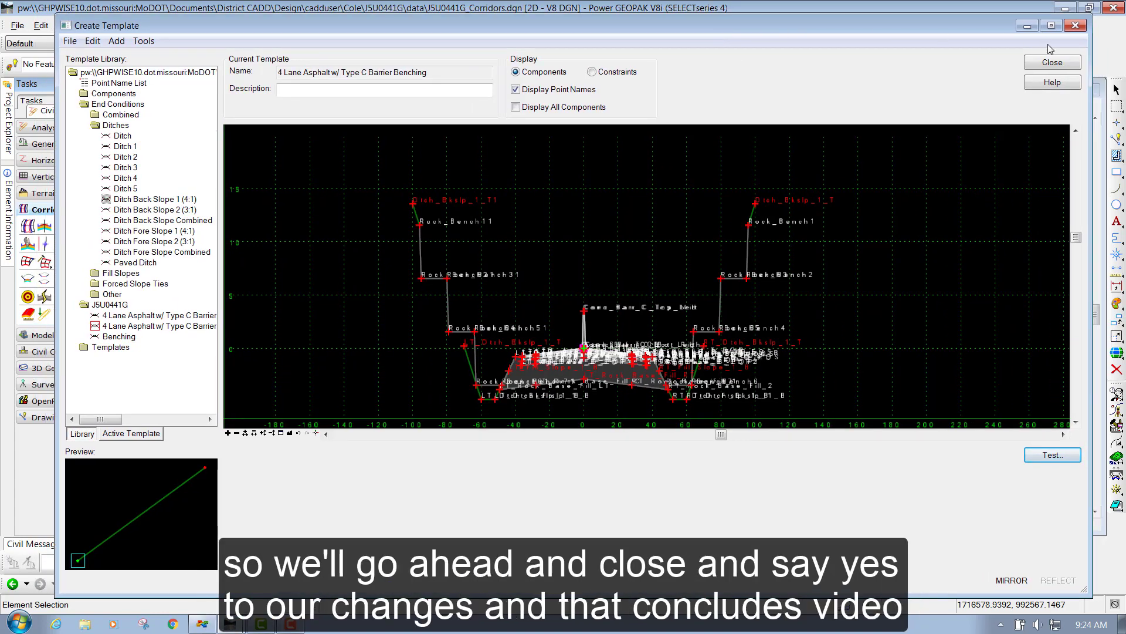
pyautogui.click(1050, 62)
pyautogui.click(567, 372)
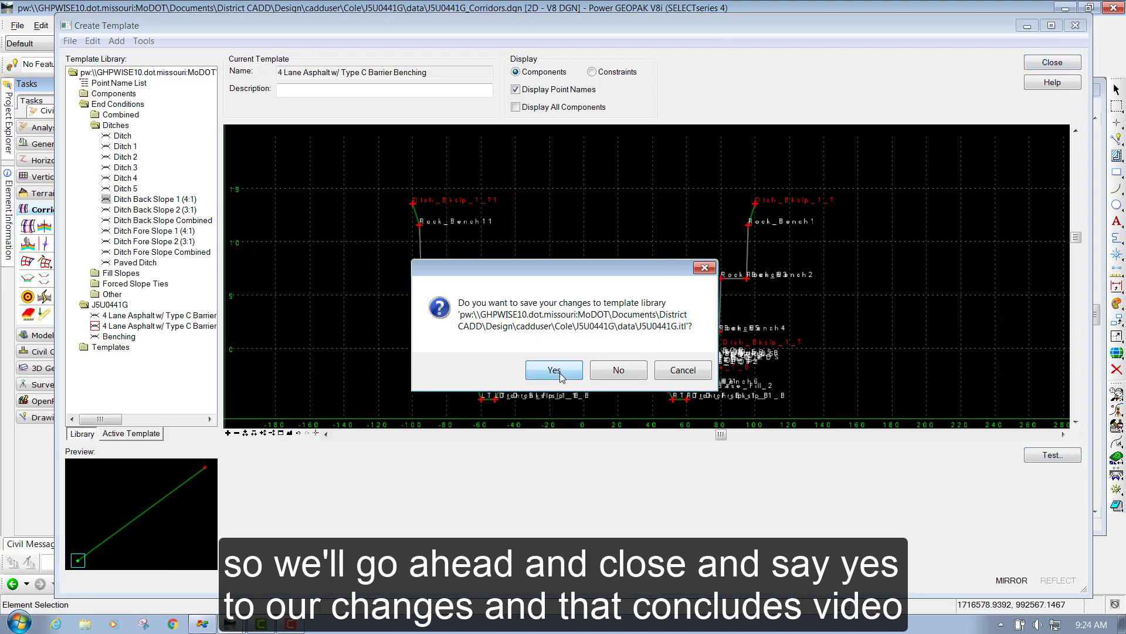